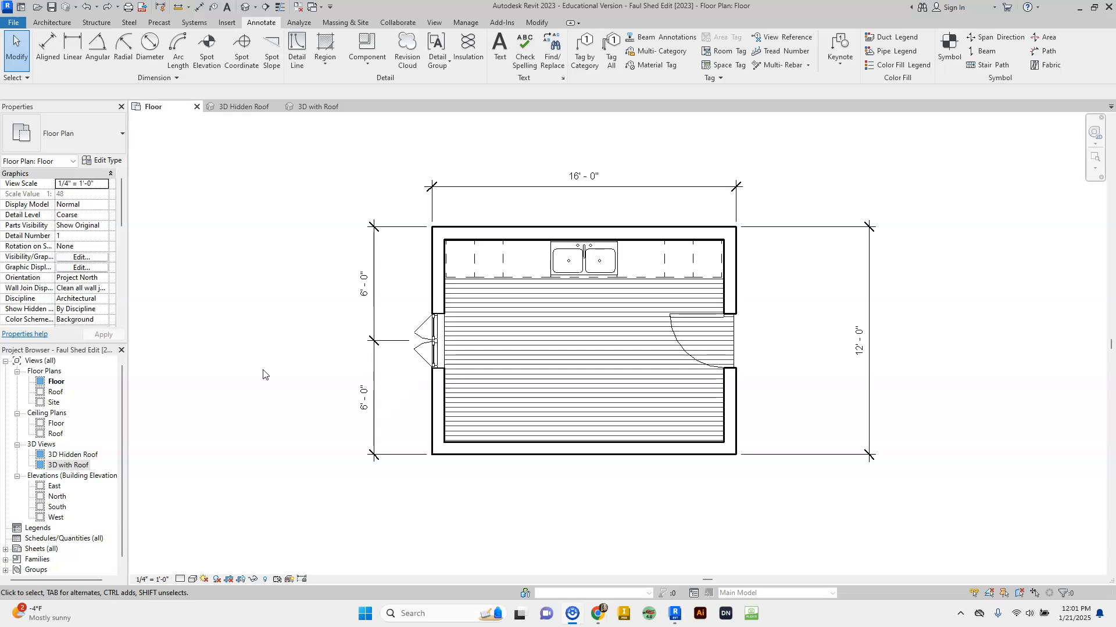
- Switch to the 3D Hidden Roof view, orbit the shed and zoom out to see it whole
click(244, 373)
click(240, 108)
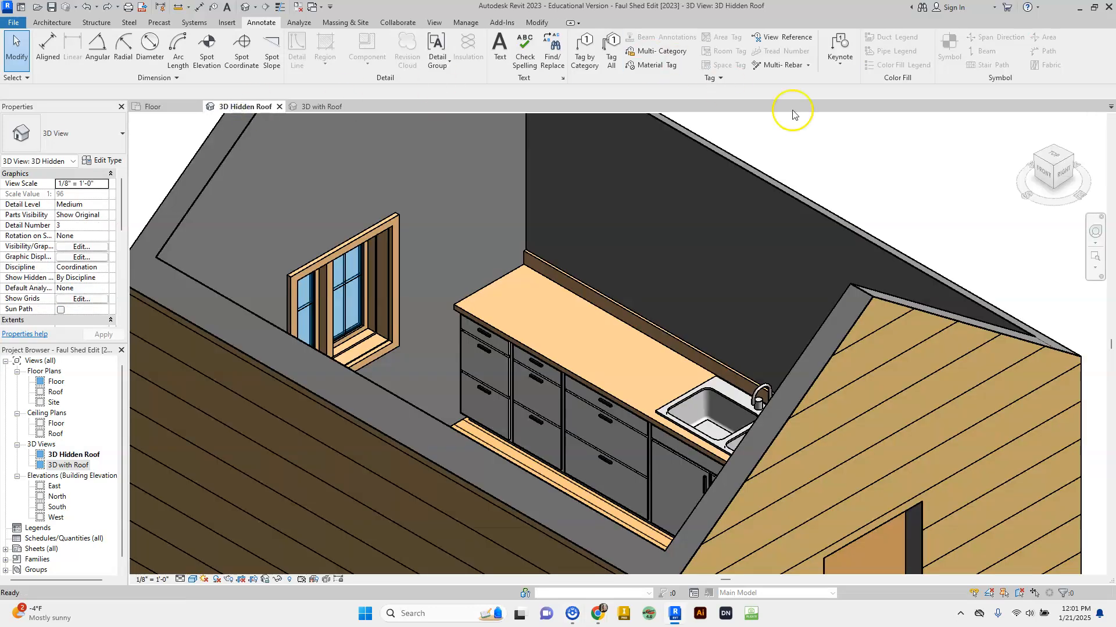
click(1053, 174)
drag(1053, 175, 810, 167)
scroll(873, 372, down, 5)
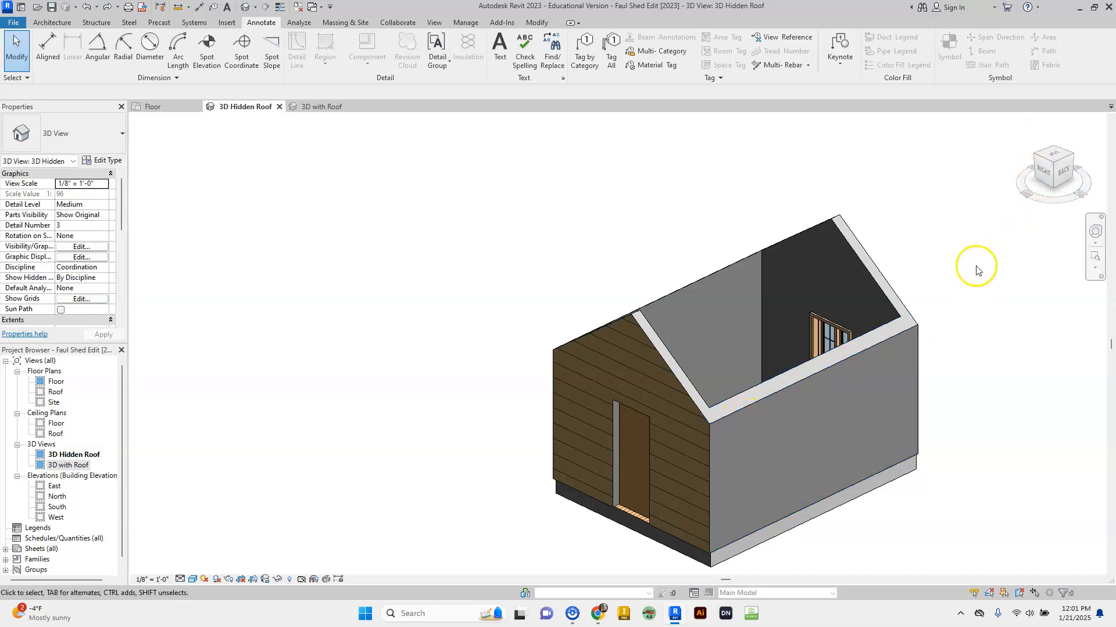
- Change the plain Generic - 8" wall to Basic Wall : Shed Wall with Siding, matching the sided wall
click(834, 365)
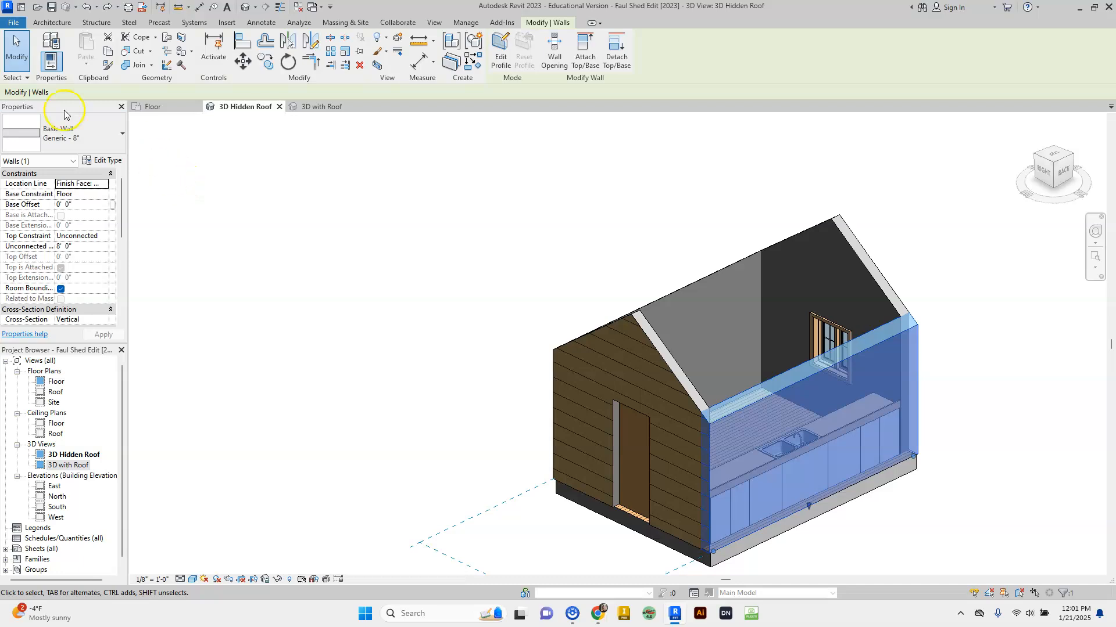
click(65, 145)
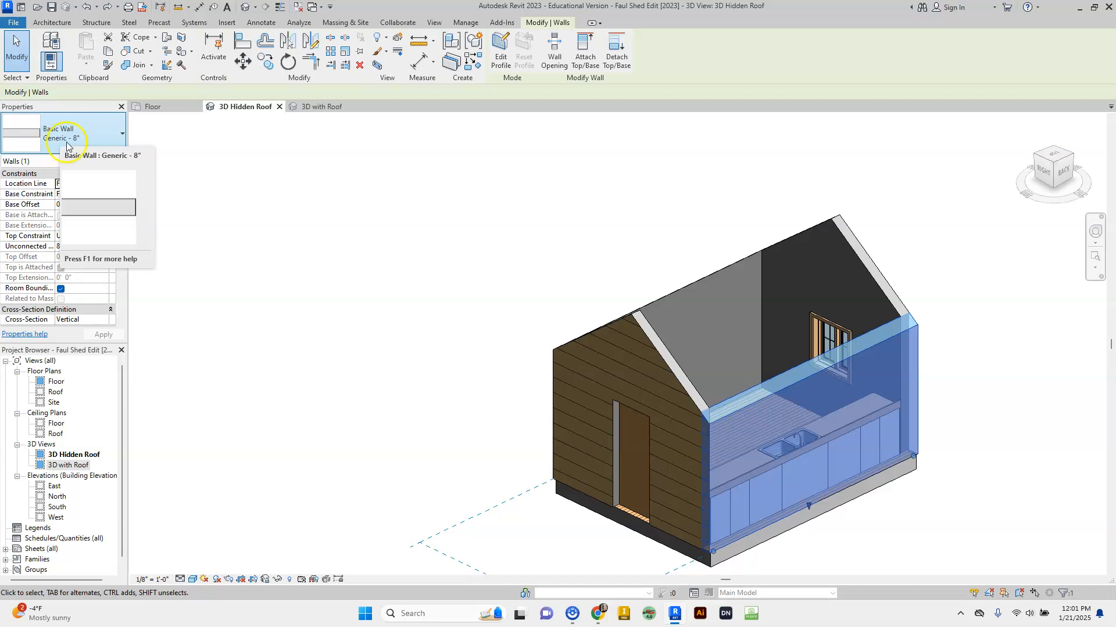
click(632, 324)
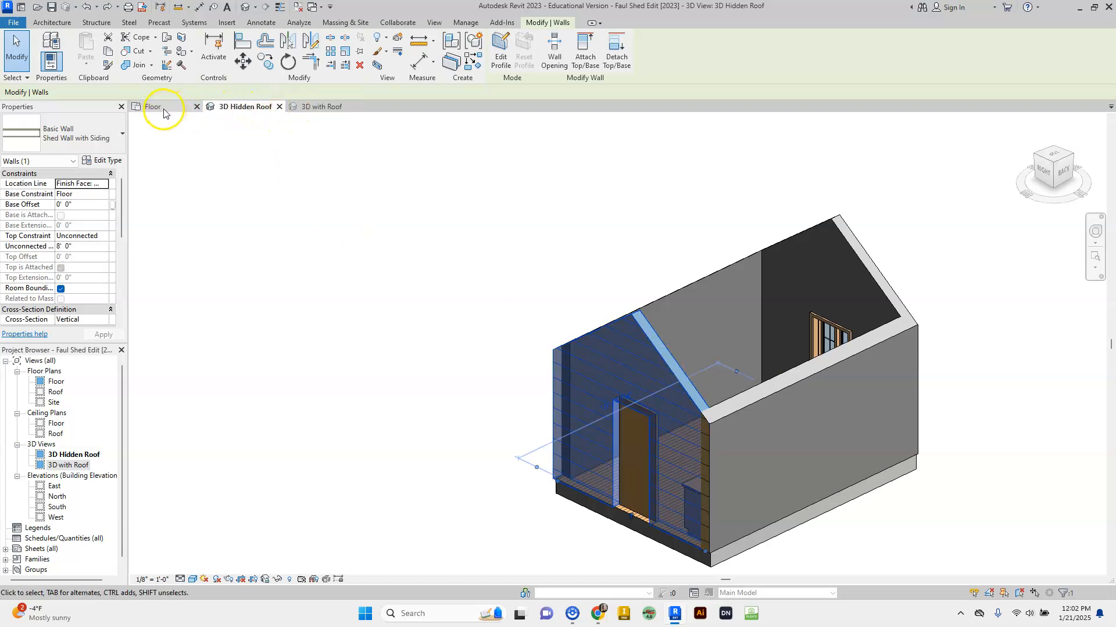
click(772, 390)
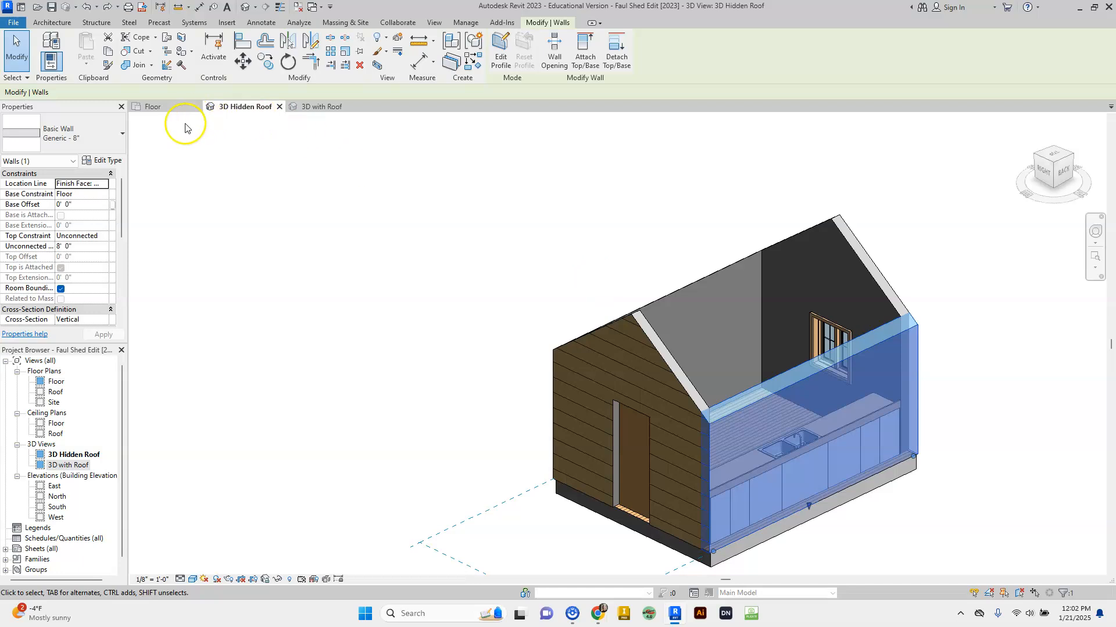
click(62, 140)
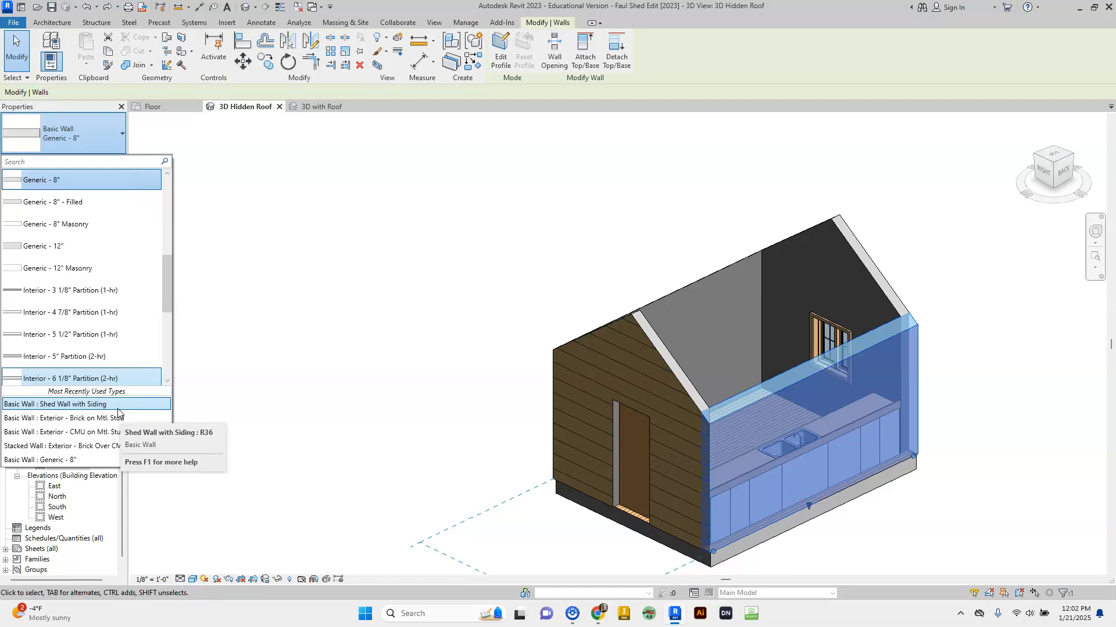
click(55, 395)
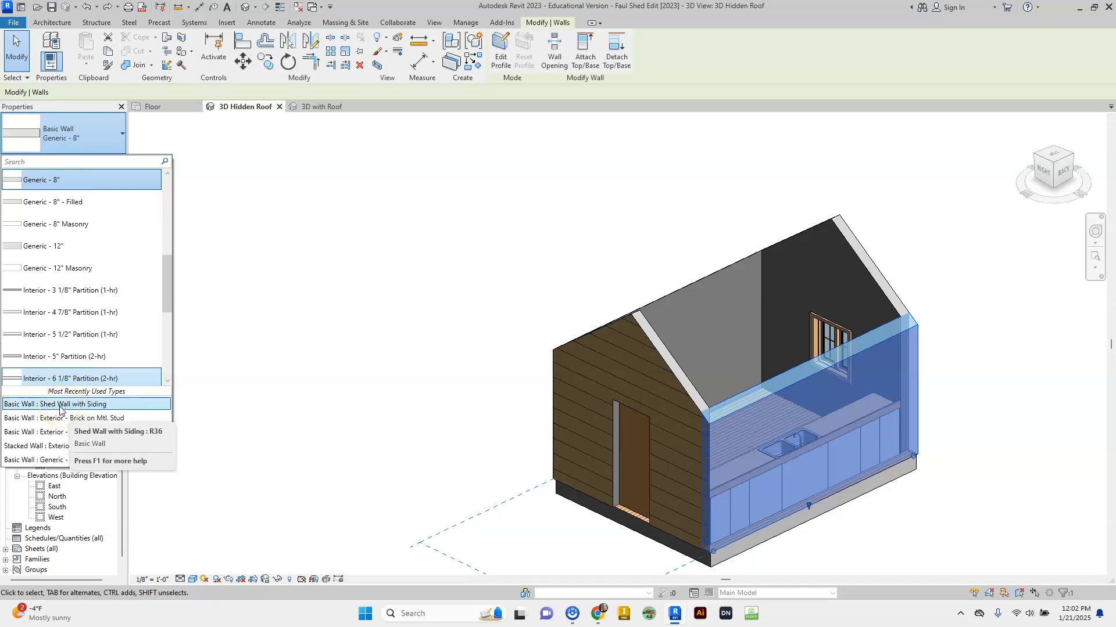
click(60, 406)
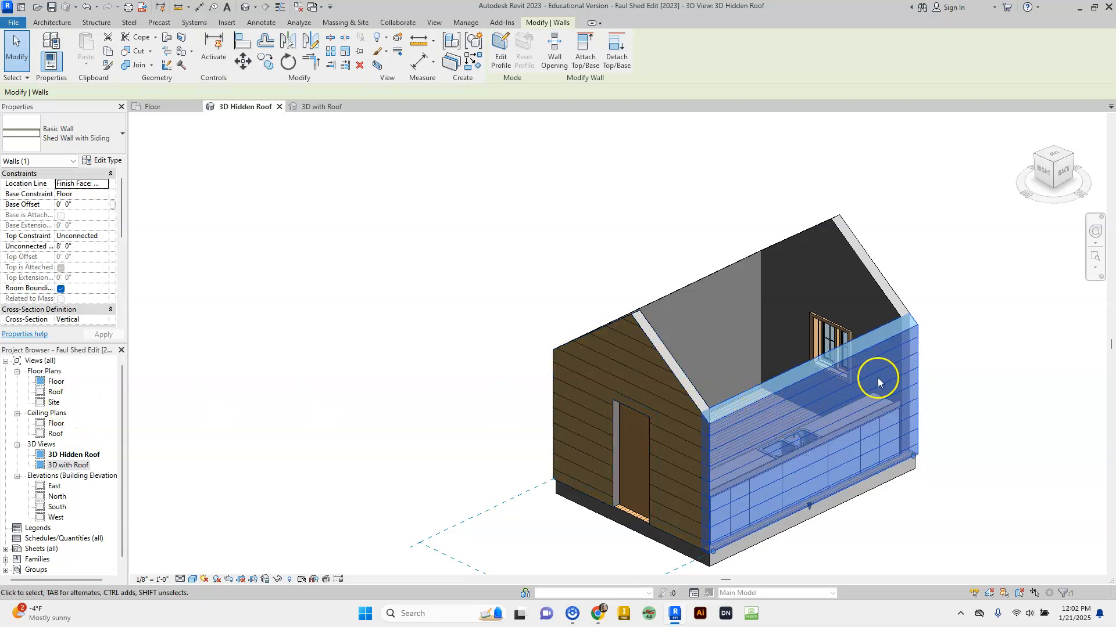
click(943, 343)
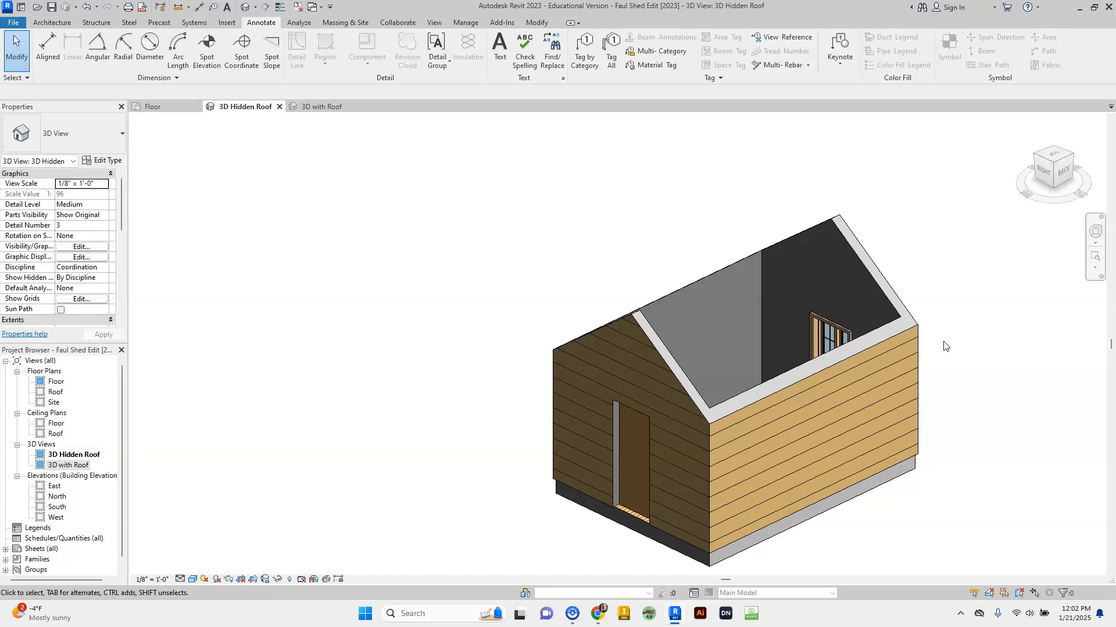
- Reset the 3D view to its Home angle, orbit around the sided shed, then return to Floor
click(881, 360)
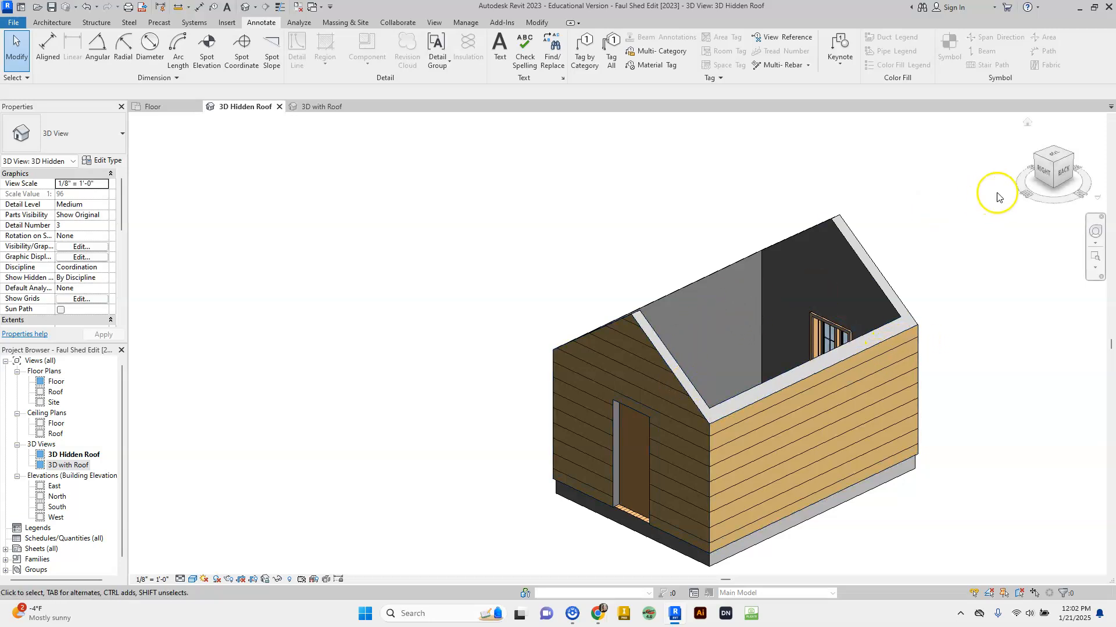
click(1027, 123)
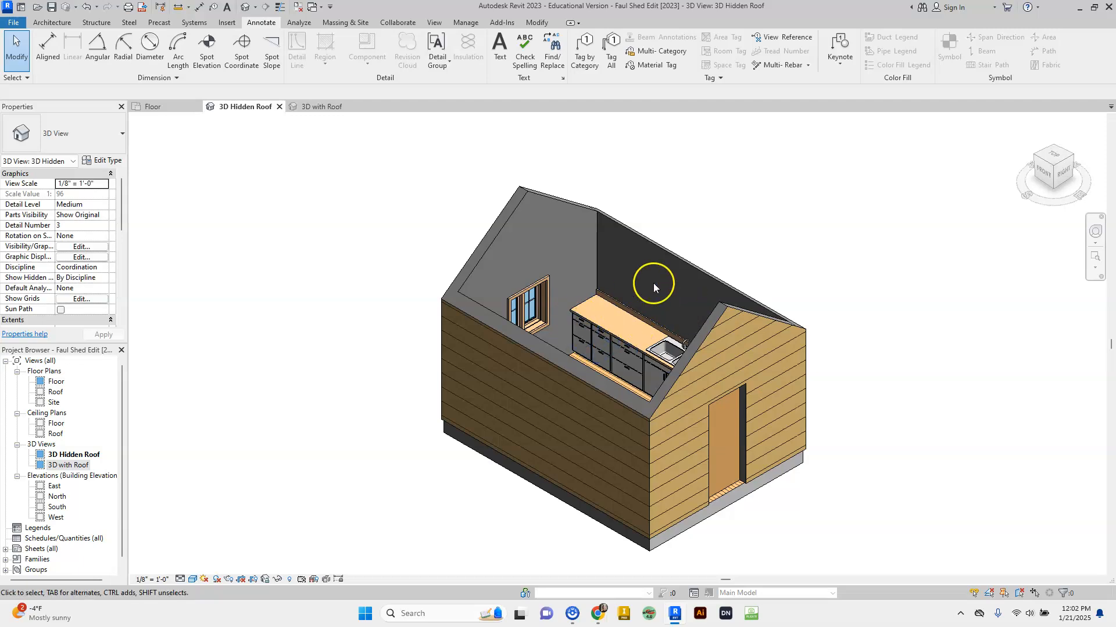
mouse_move(1044, 167)
mouse_down()
mouse_move(964, 208)
mouse_move(886, 174)
mouse_move(822, 165)
mouse_move(389, 164)
mouse_move(389, 187)
mouse_move(559, 210)
mouse_move(568, 182)
mouse_up()
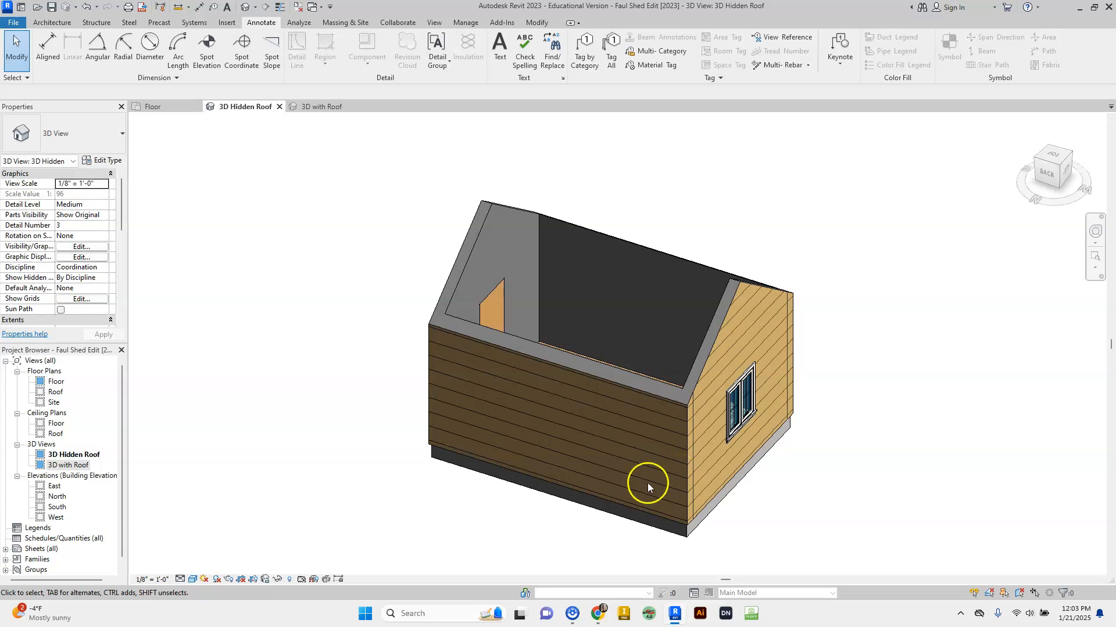
click(156, 109)
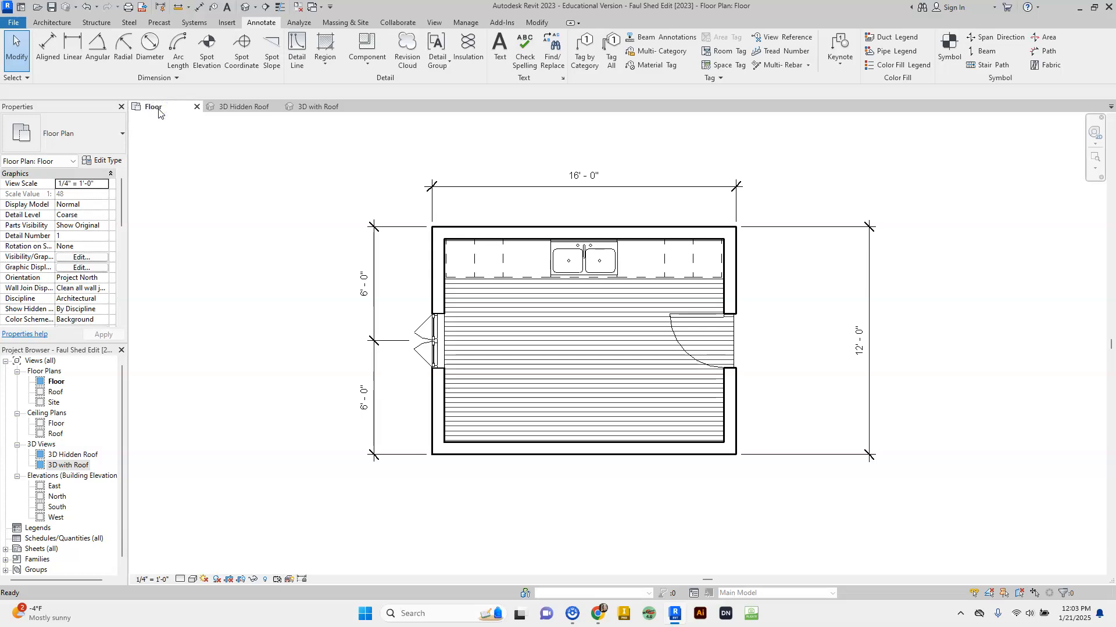
click(187, 143)
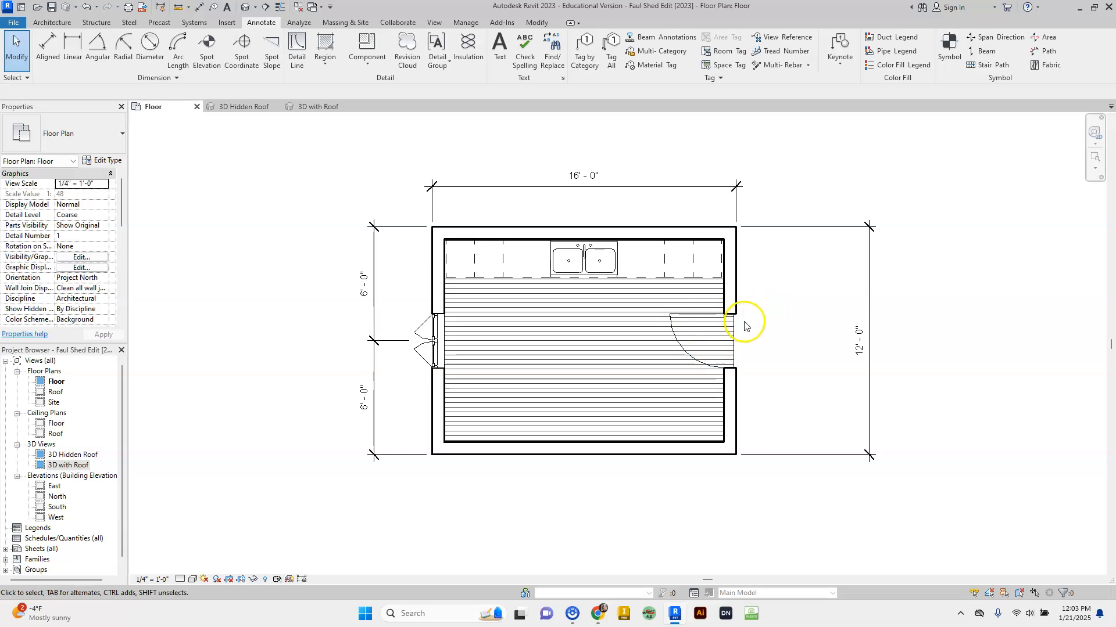
- Flip the right-wall door's hinge to the other side while keeping it swinging inward
click(732, 340)
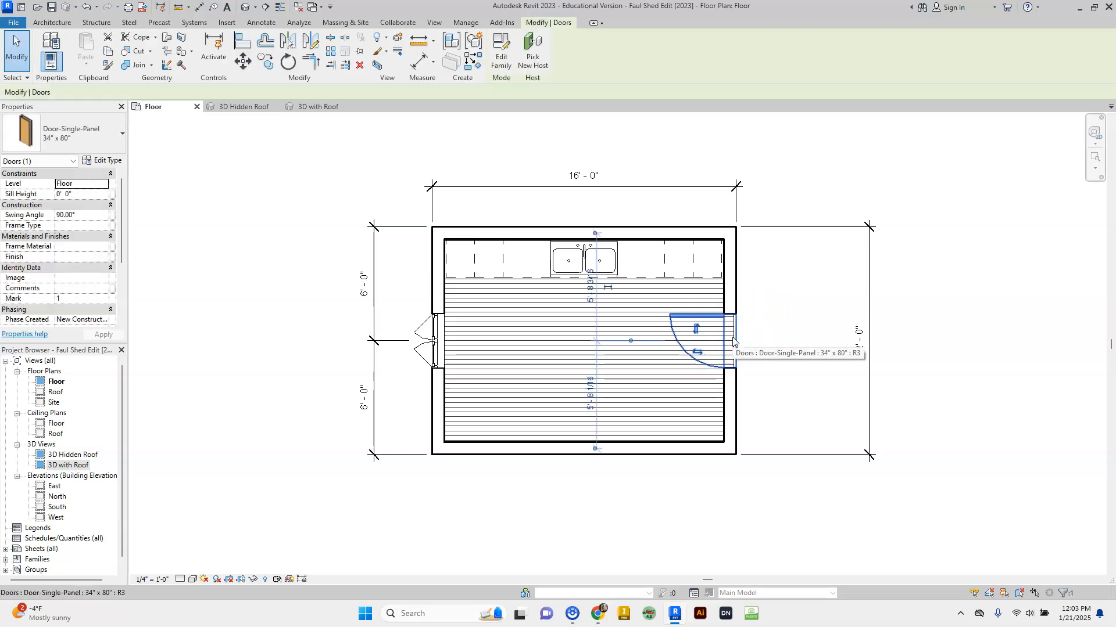
click(697, 353)
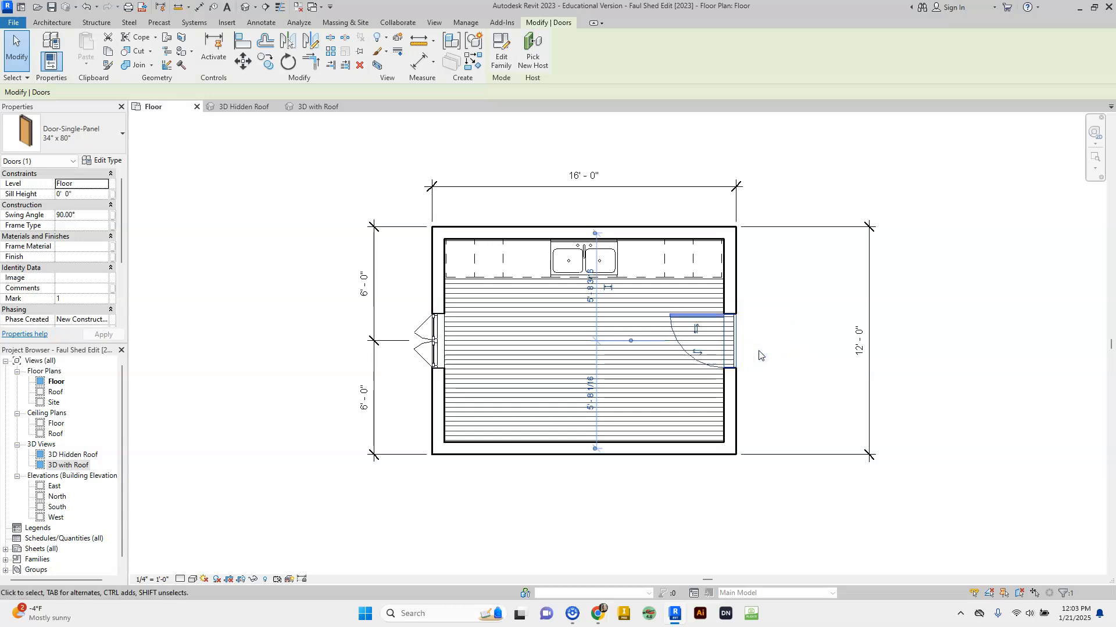
click(760, 352)
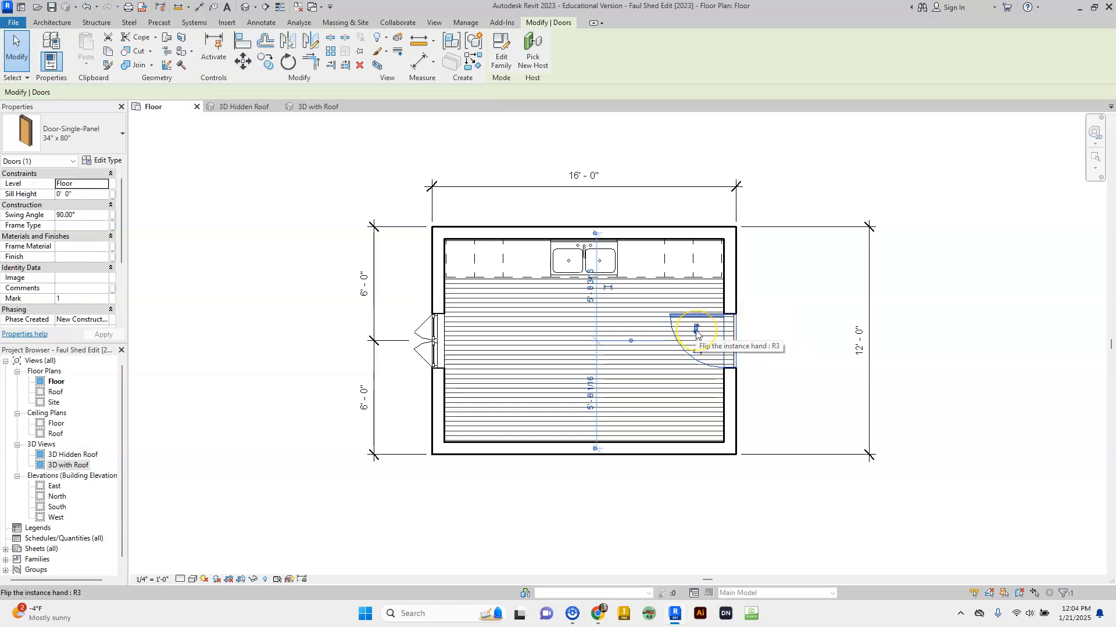
click(696, 330)
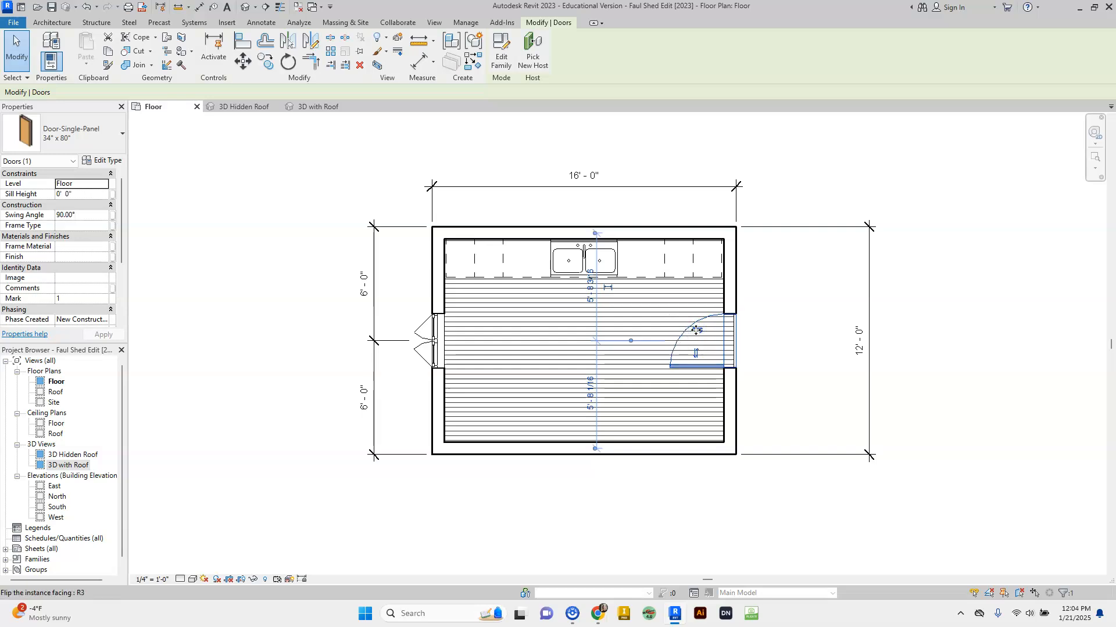
- Slide the door down the right wall toward the shed's bottom corner
click(730, 342)
drag(729, 342, 724, 399)
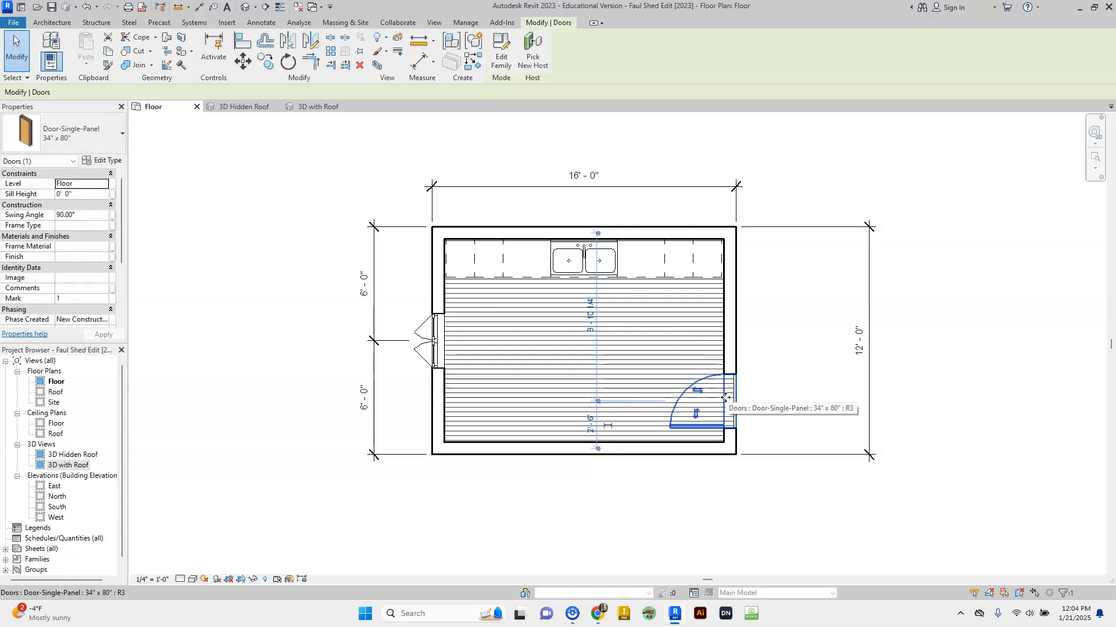
click(803, 383)
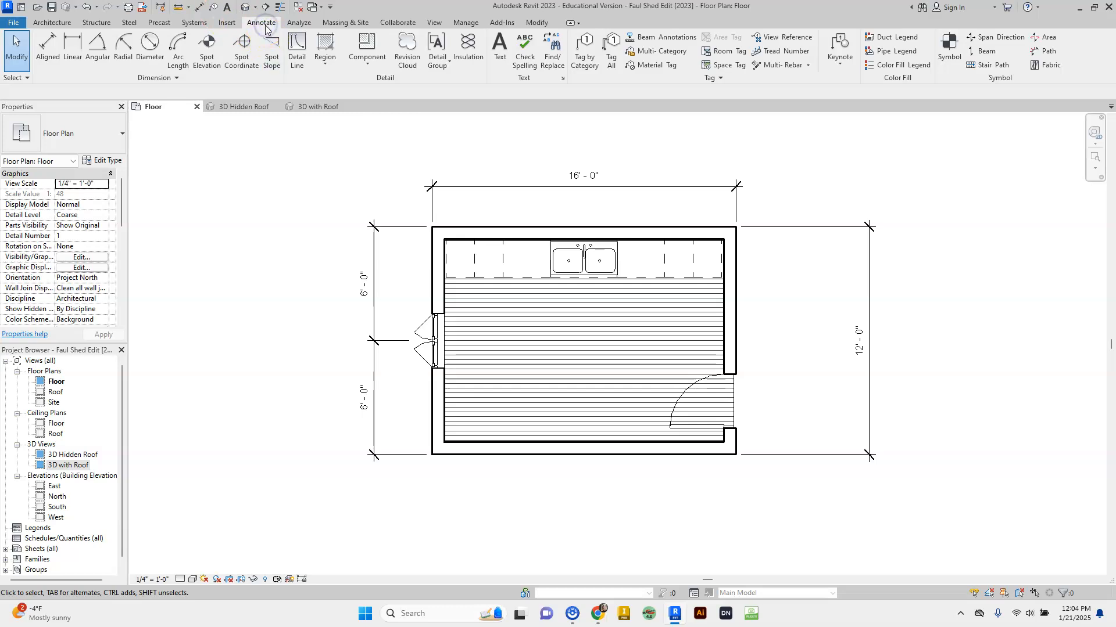
- Place an aligned 2'-6" dimension from the bottom wall to the door centre beside the plan
click(48, 49)
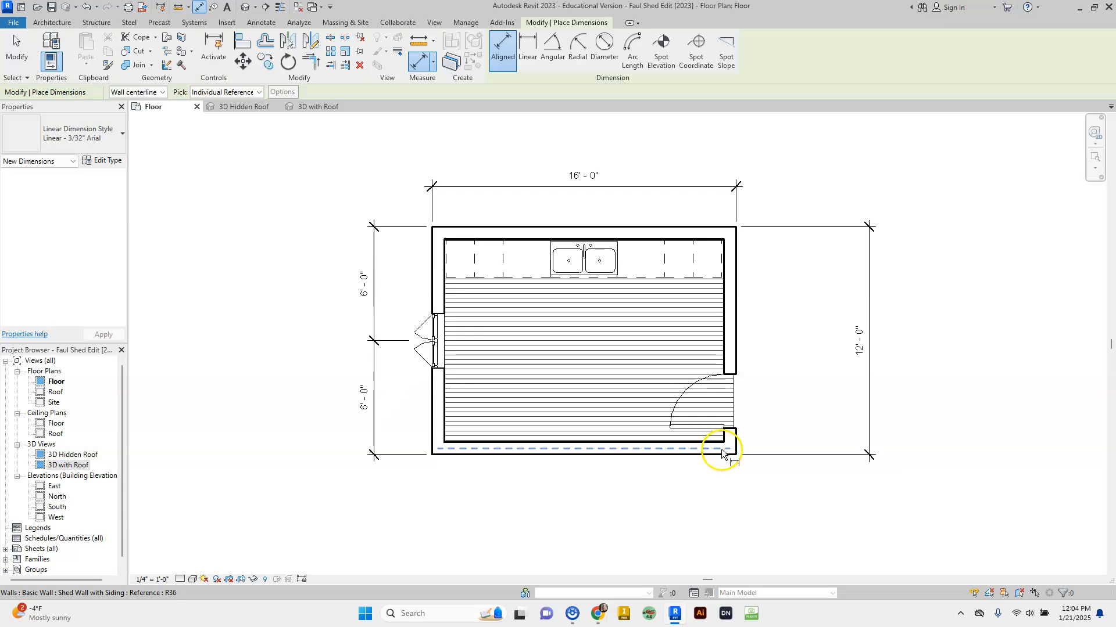
click(721, 448)
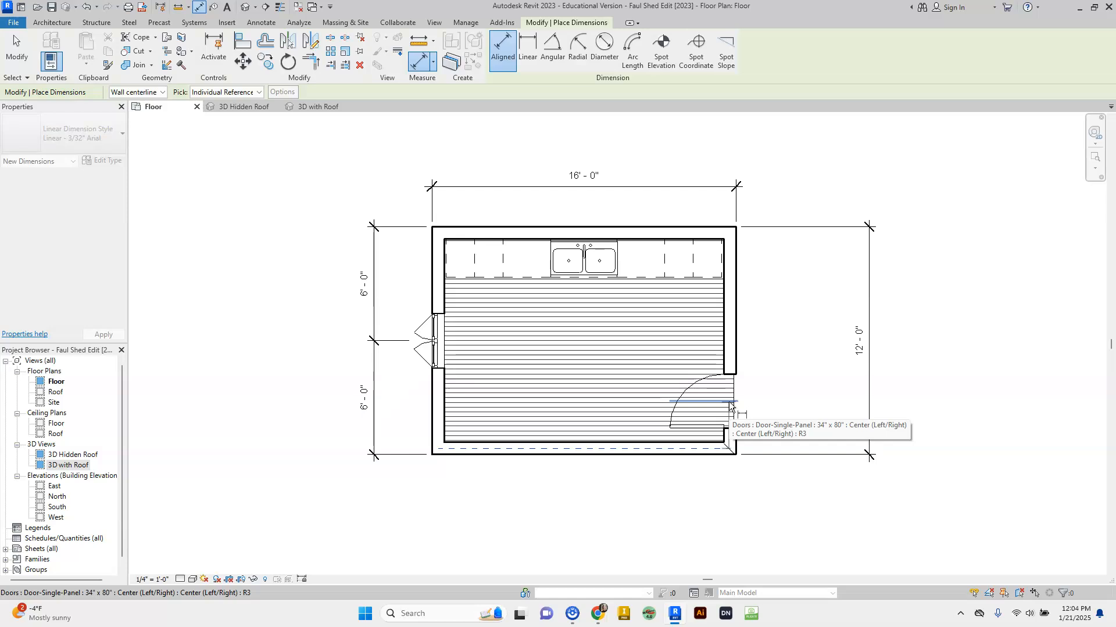
click(730, 403)
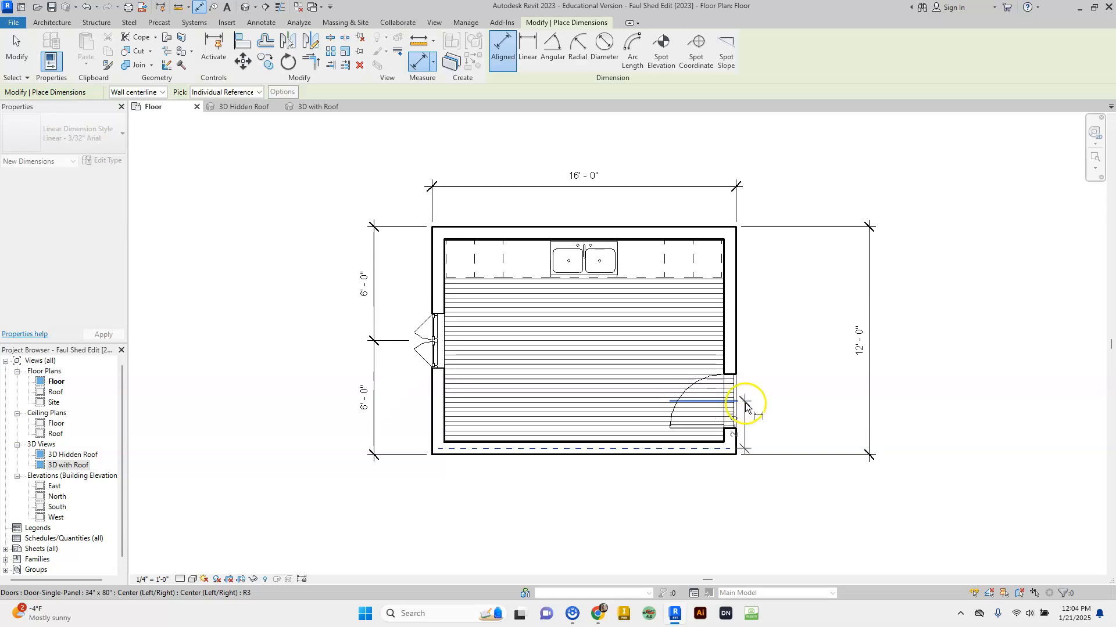
click(845, 413)
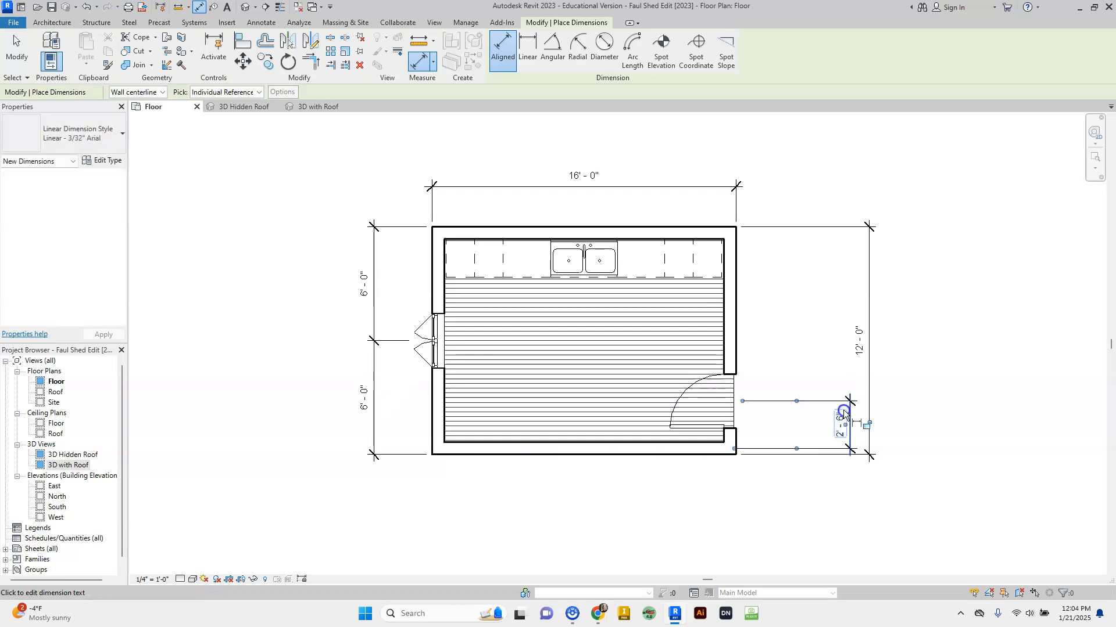
click(882, 411)
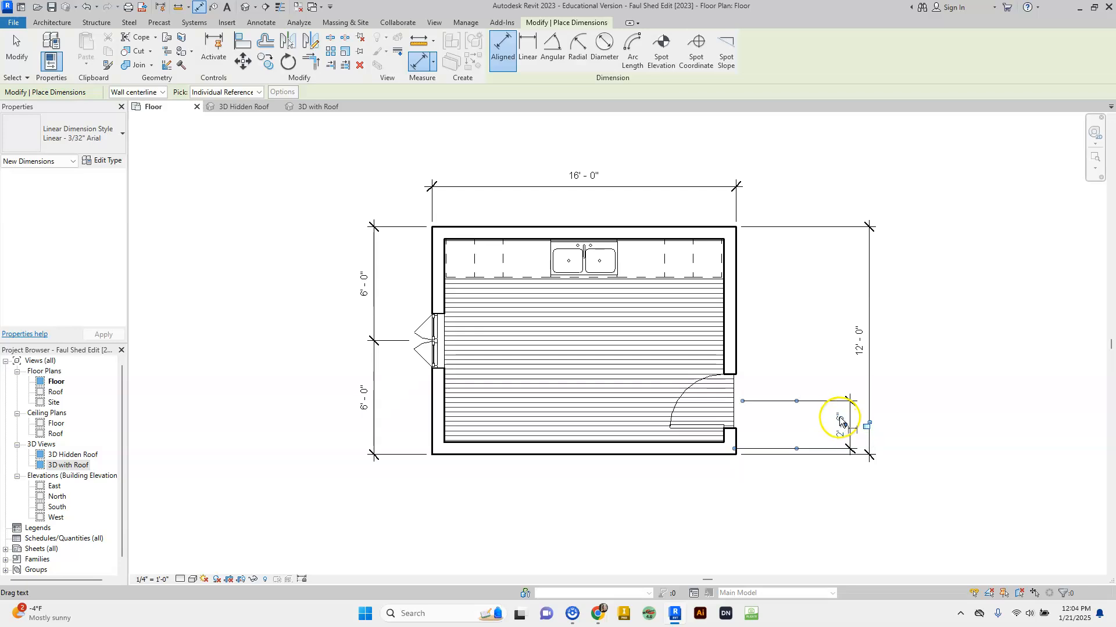
- Move the dimension's witness line onto the outer wall face so it reads 2'-9 7/8"
click(725, 407)
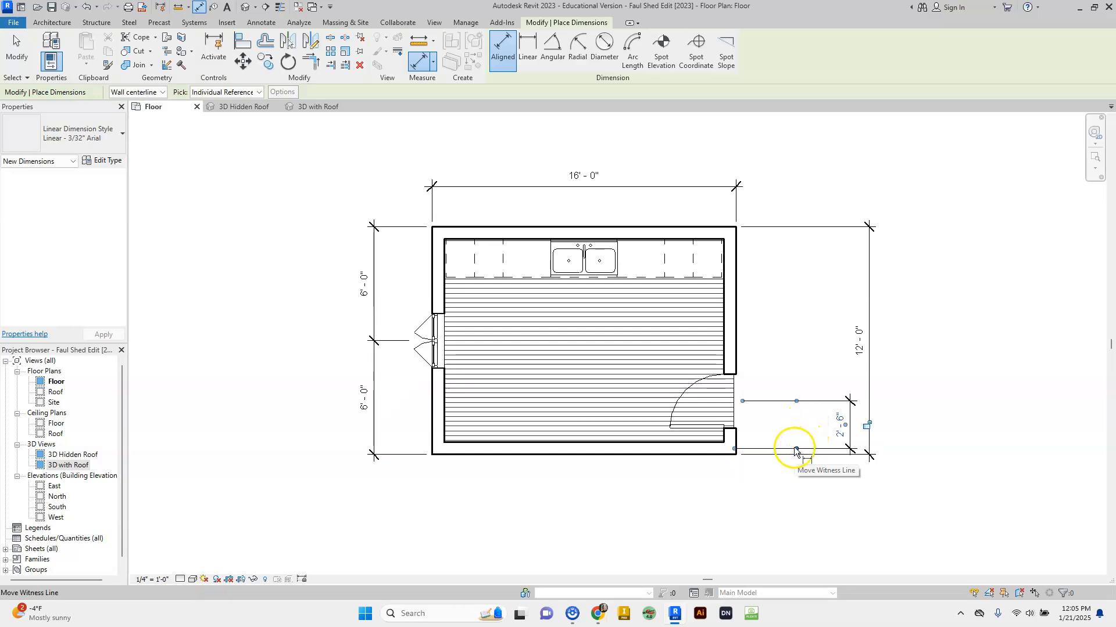
click(736, 450)
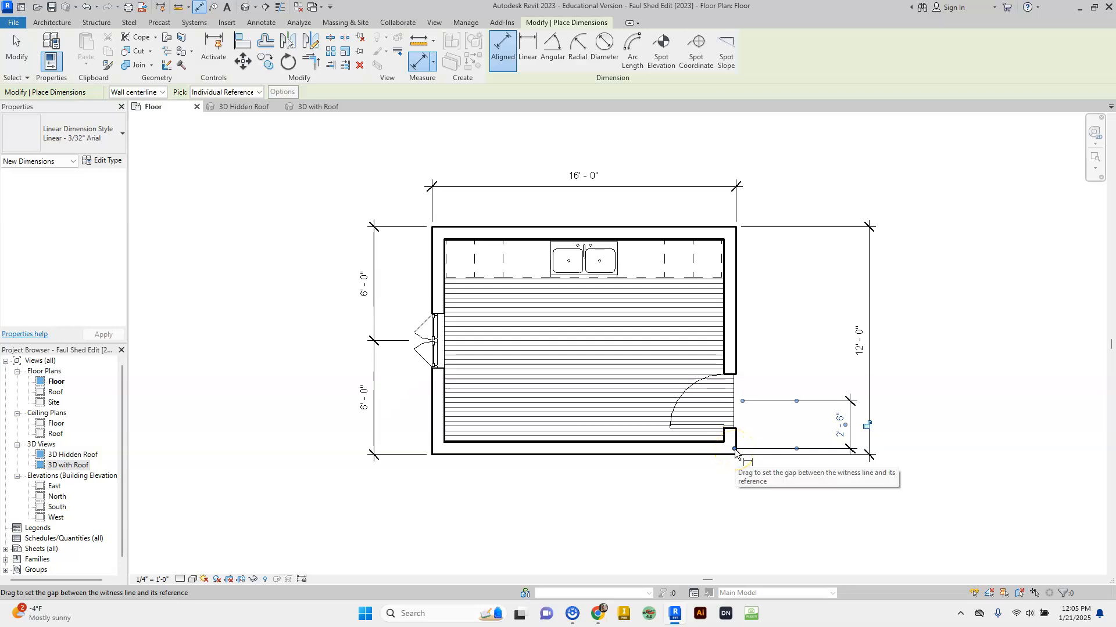
click(796, 450)
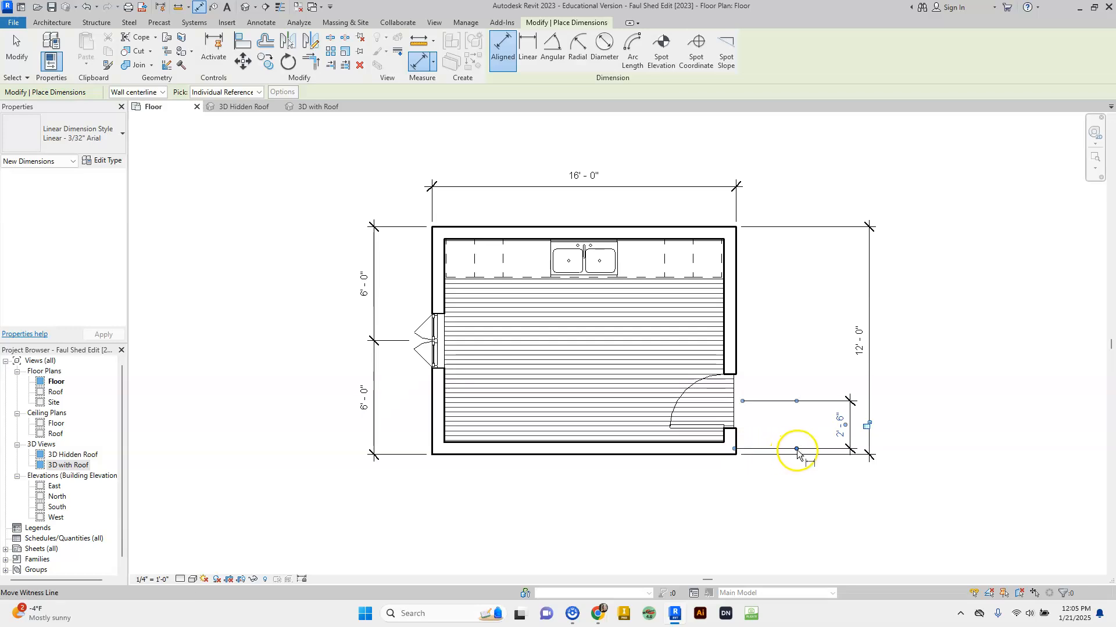
click(796, 450)
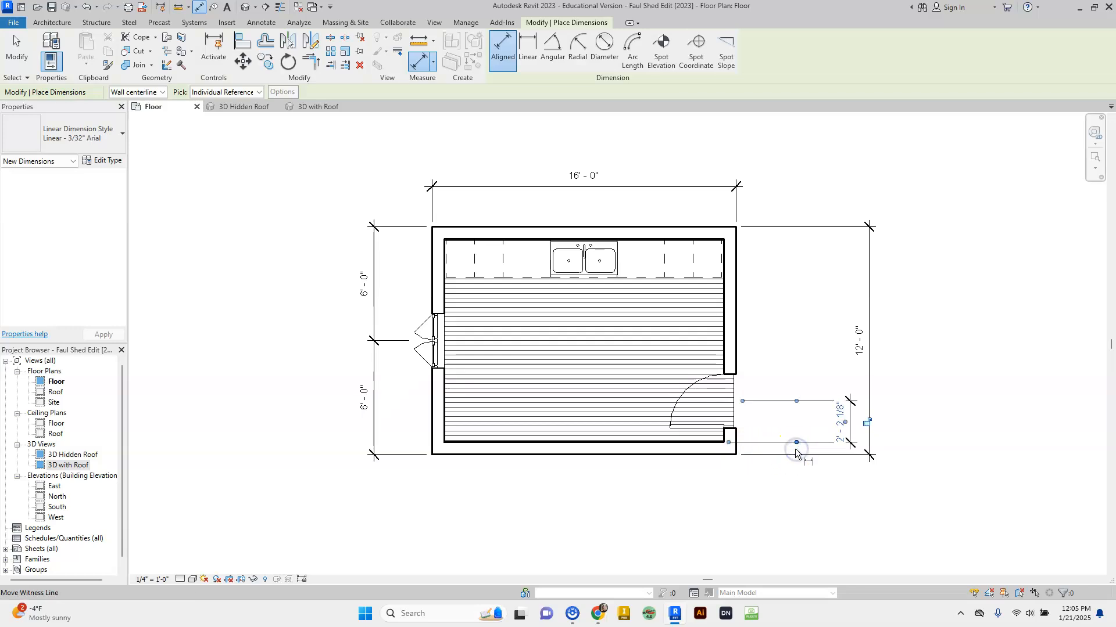
click(796, 454)
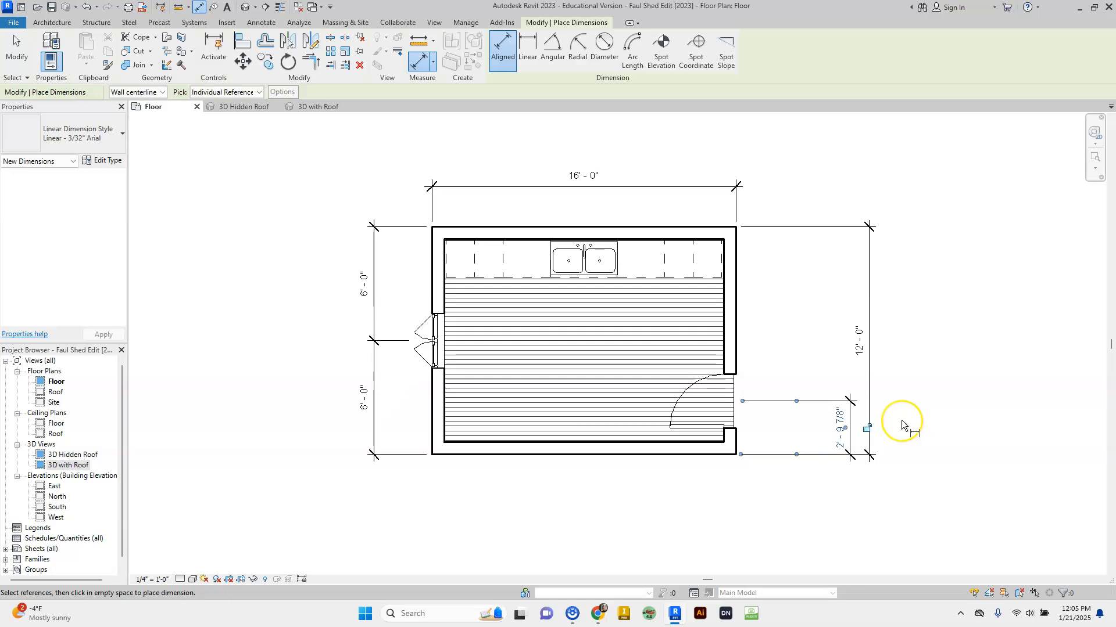
key(Escape)
key(Escape)
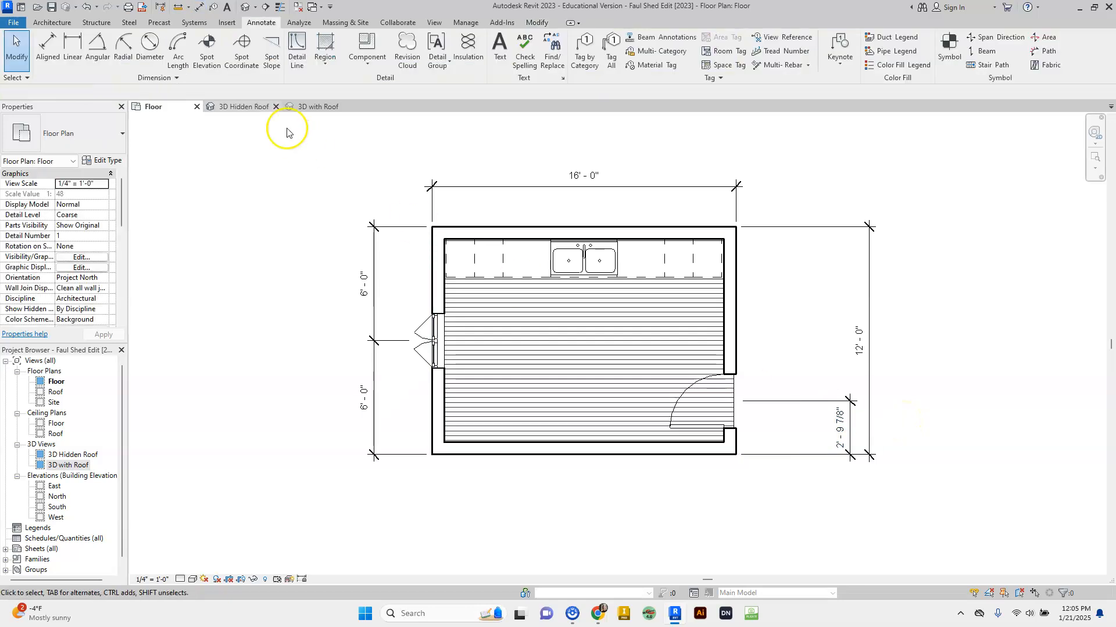
- Change the door's temporary dimension from 2' 9 7/8" to 2' 10" to reposition it
click(53, 22)
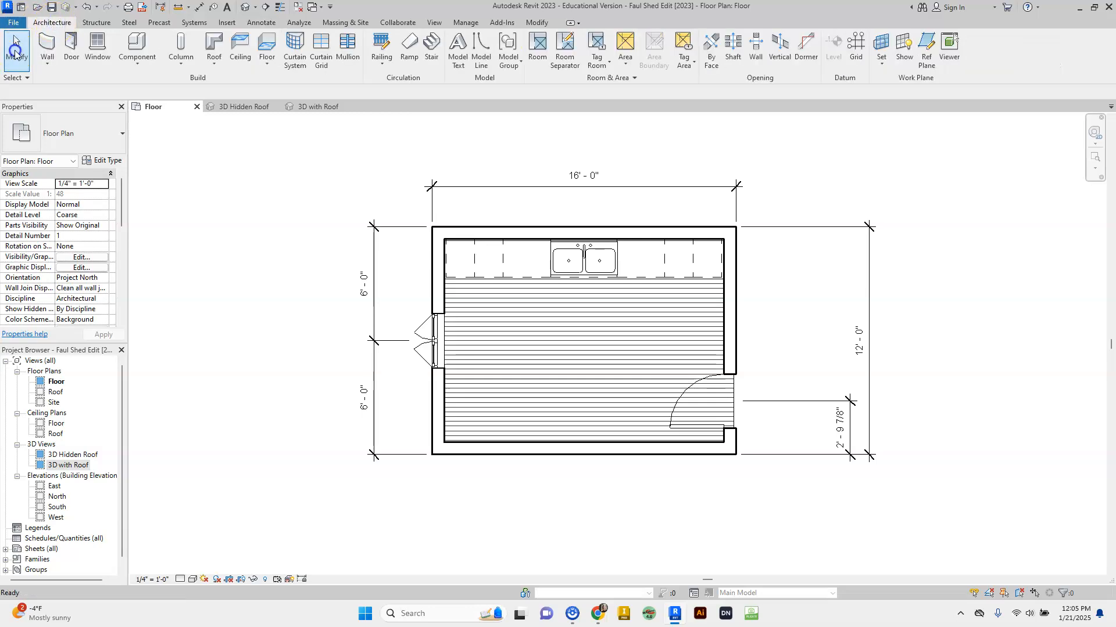
click(728, 396)
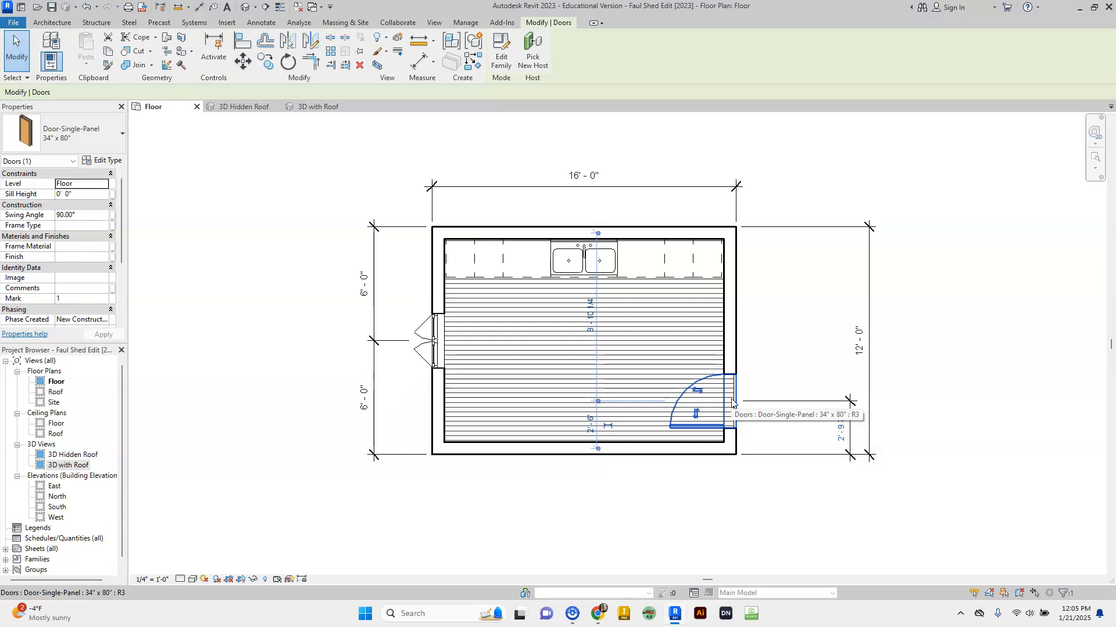
click(841, 433)
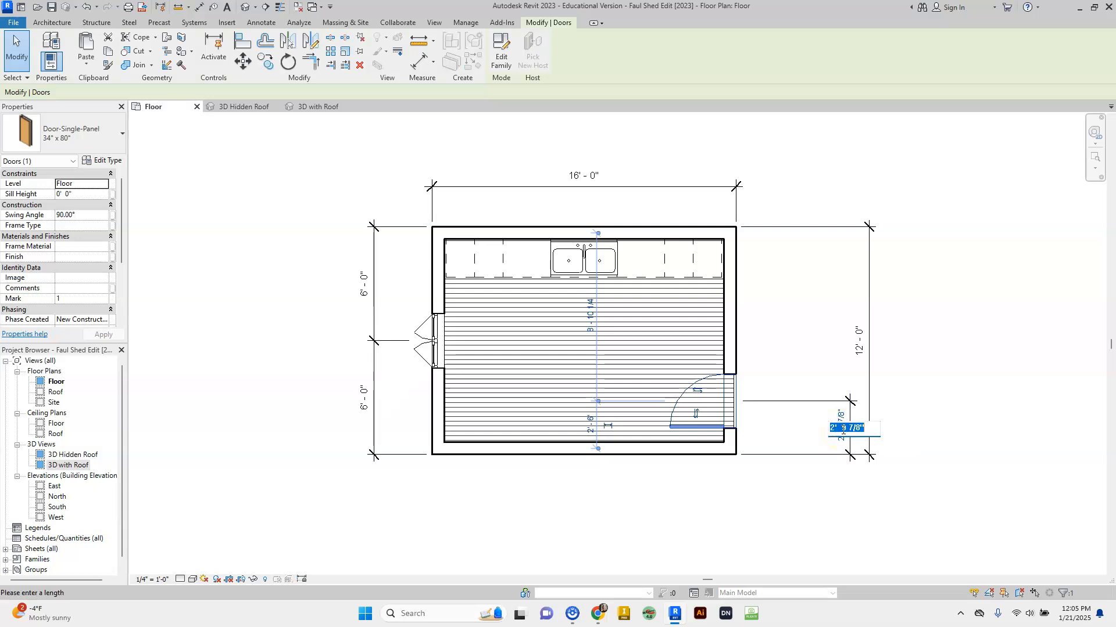
click(842, 430)
double_click(844, 428)
text(10)
key(Return)
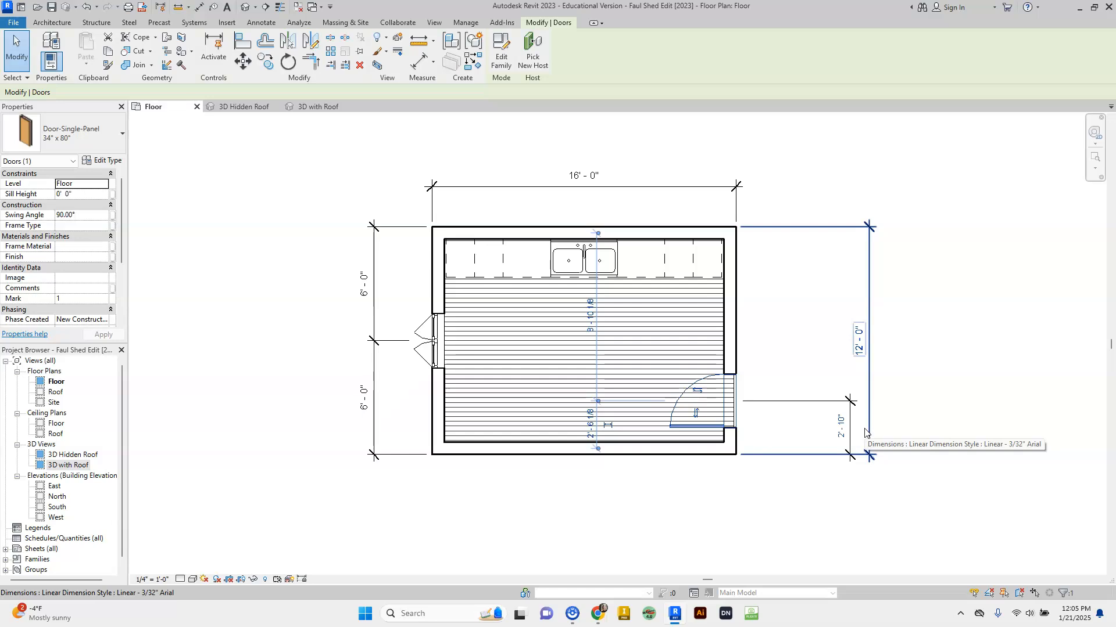
click(892, 427)
click(890, 425)
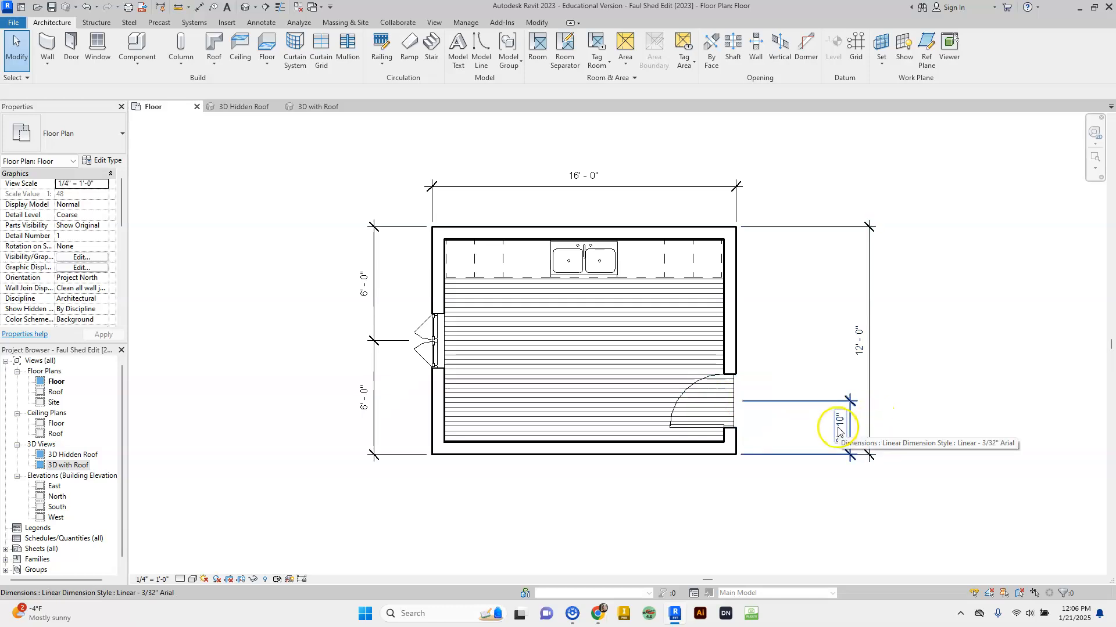
click(705, 409)
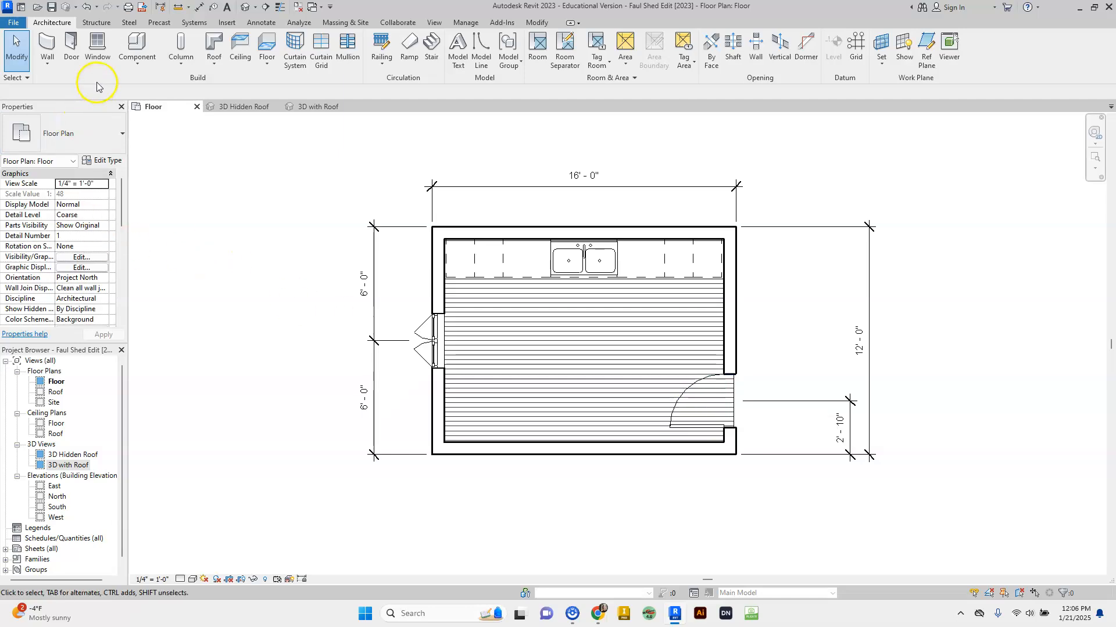
- Start a Component and browse Load Family to English-Imperial > Furniture > Seating
click(143, 48)
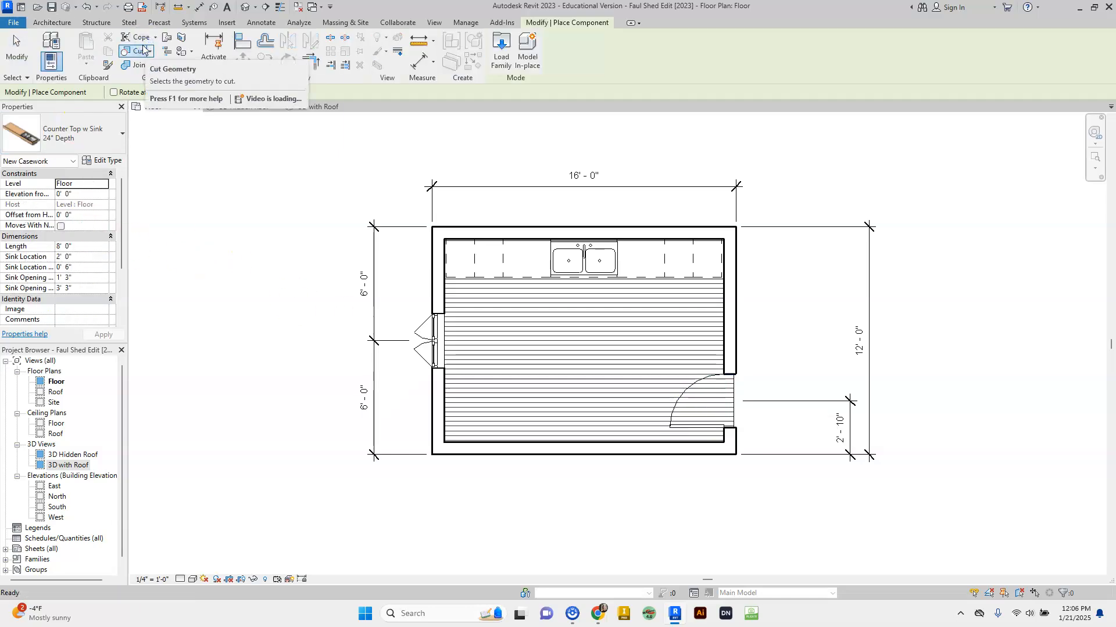
click(500, 46)
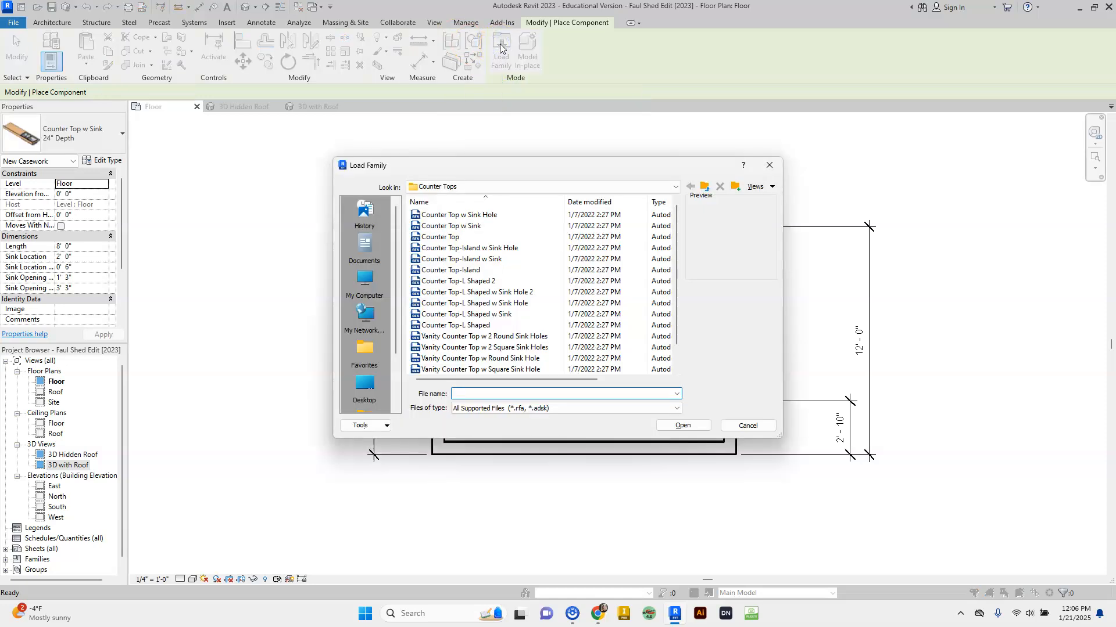
click(479, 186)
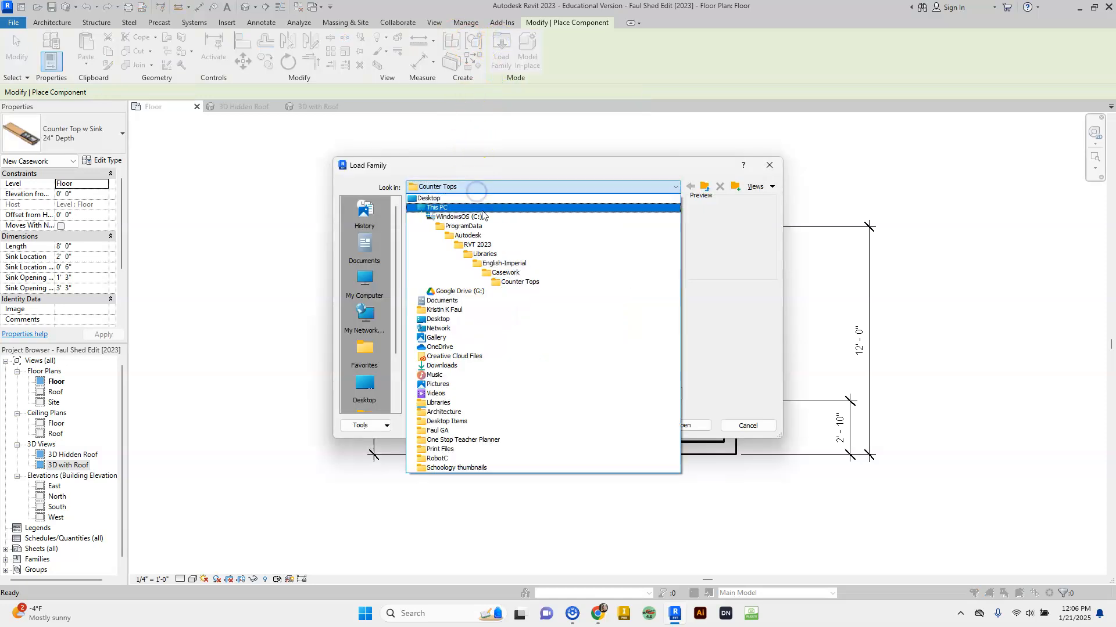
click(501, 264)
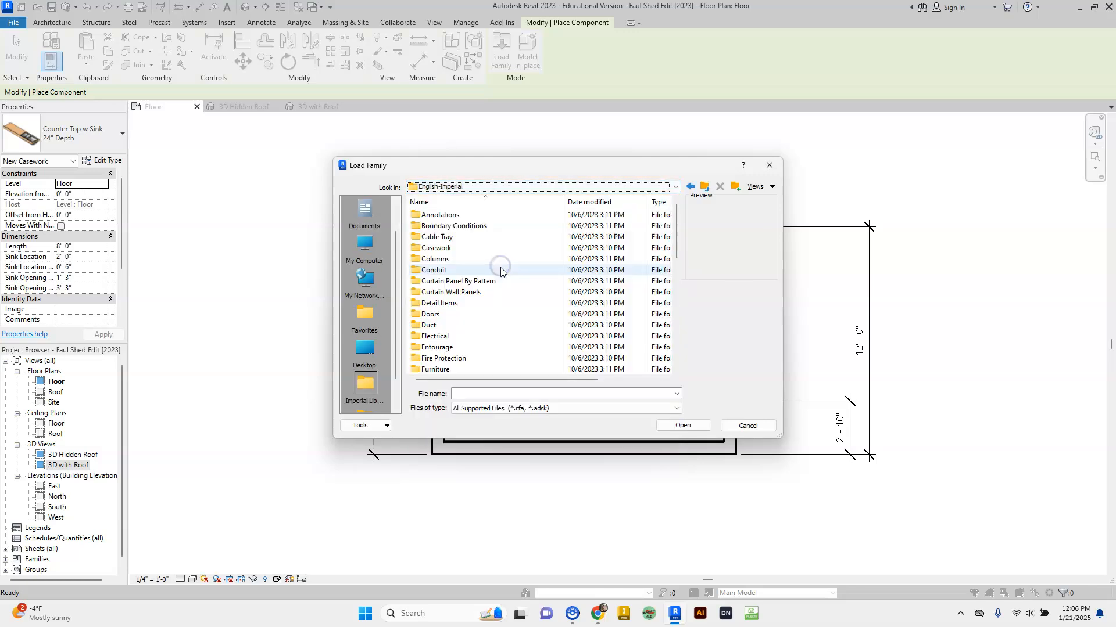
scroll(500, 285, down, 1)
click(438, 337)
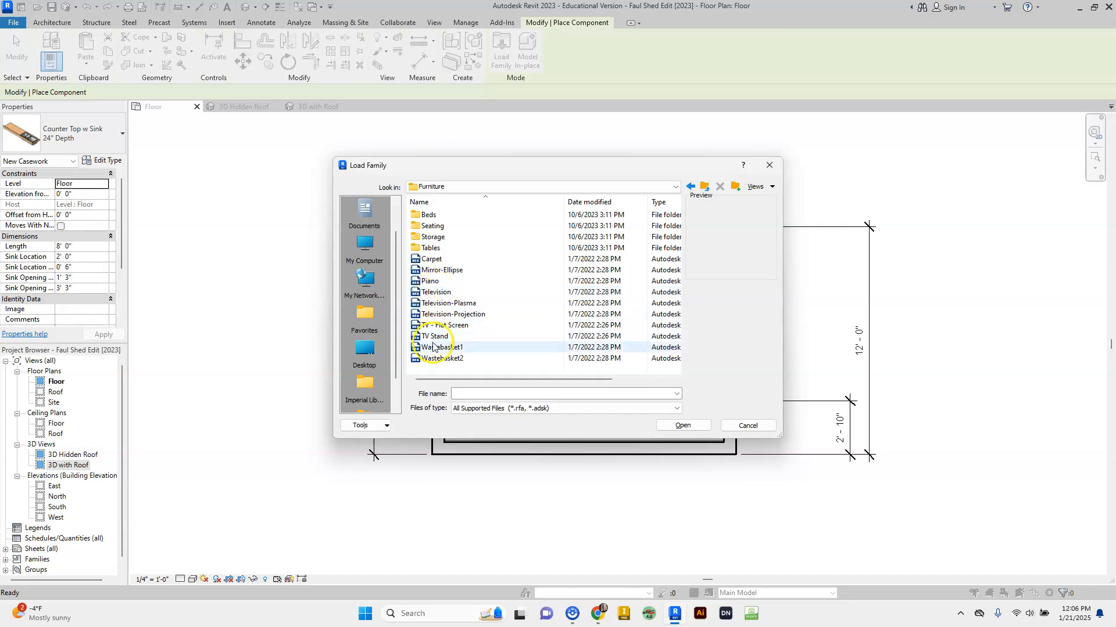
double_click(434, 227)
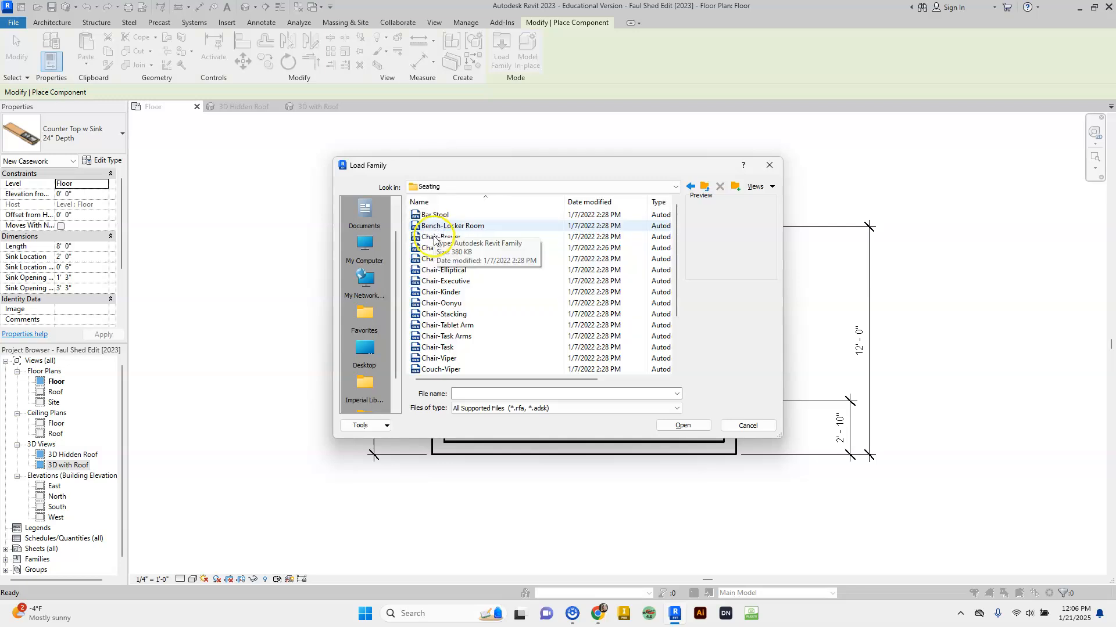
- Preview the seating families, then pick and load Couch-Viper.rfa
click(451, 273)
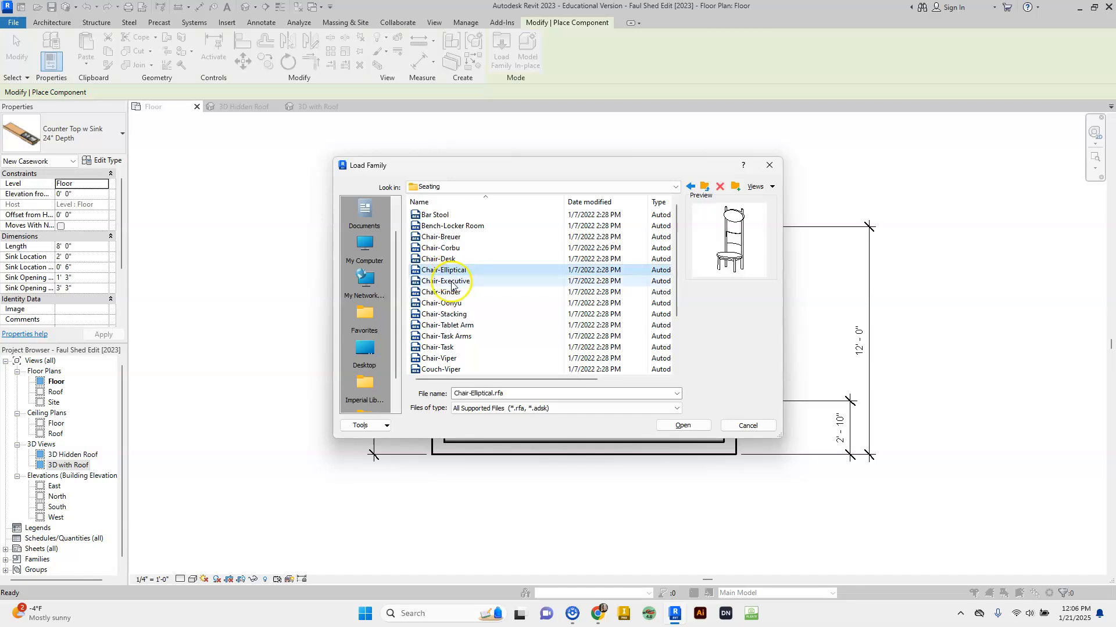
click(453, 294)
click(453, 303)
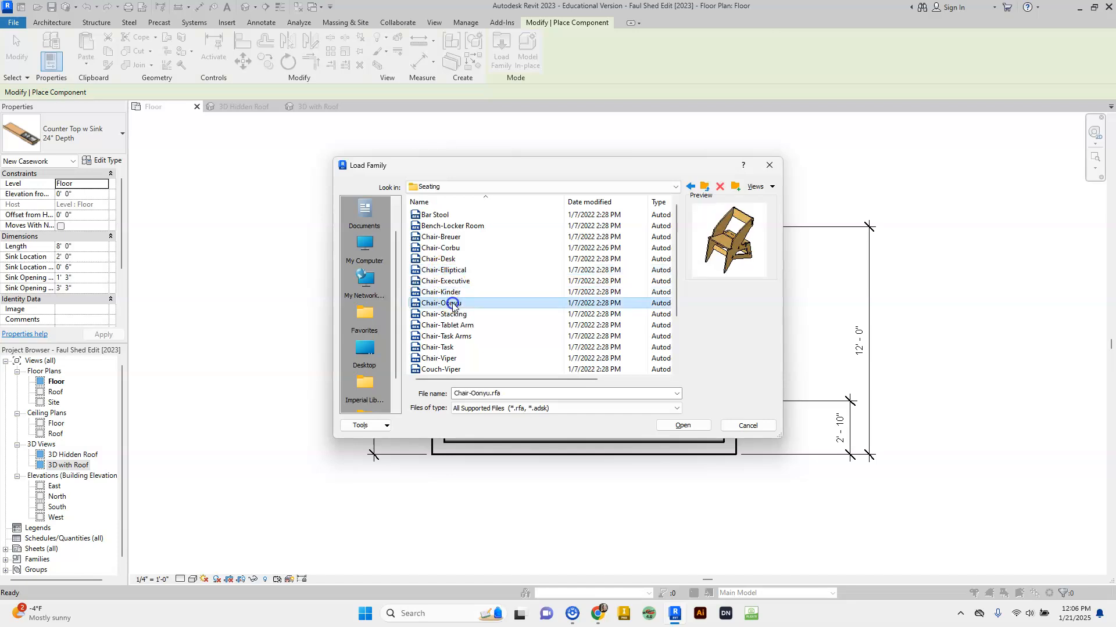
click(453, 316)
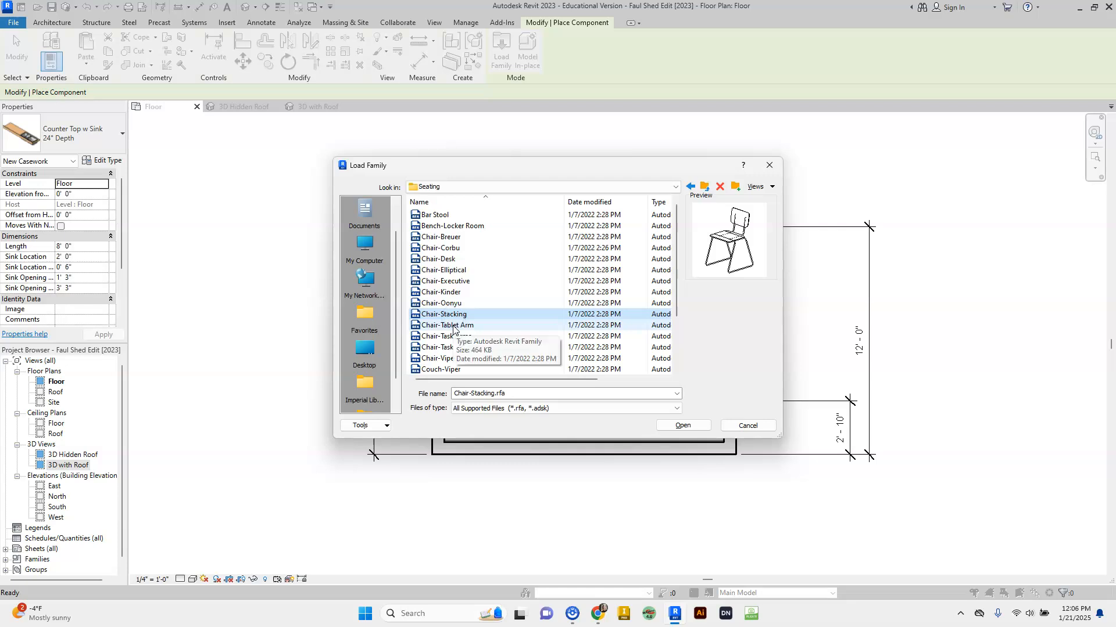
click(454, 326)
click(452, 338)
click(448, 358)
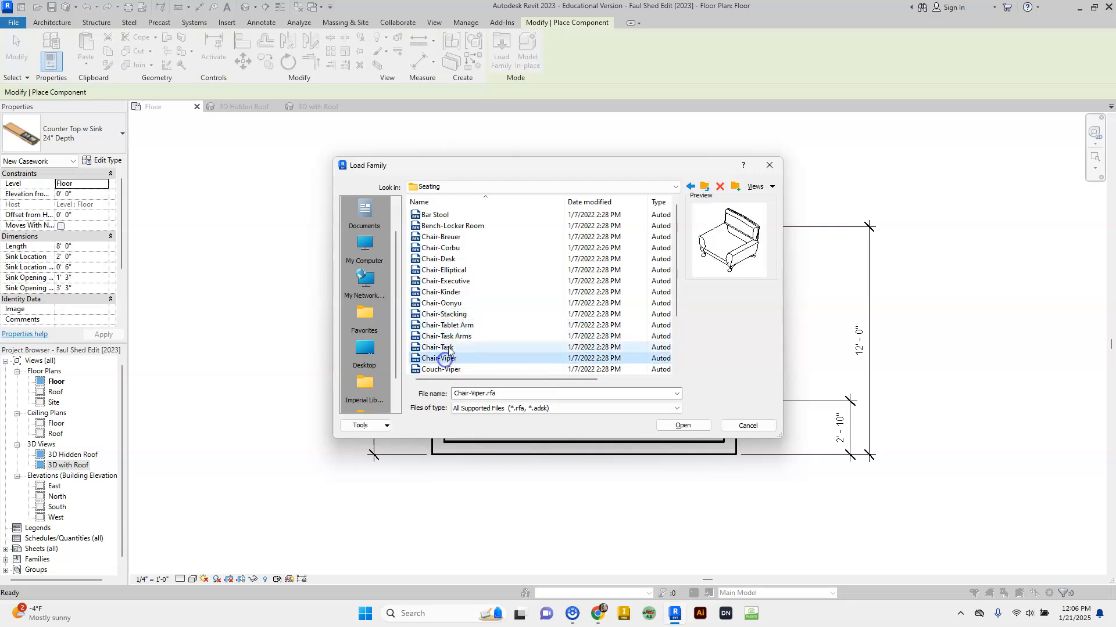
scroll(446, 343, down, 2)
click(446, 305)
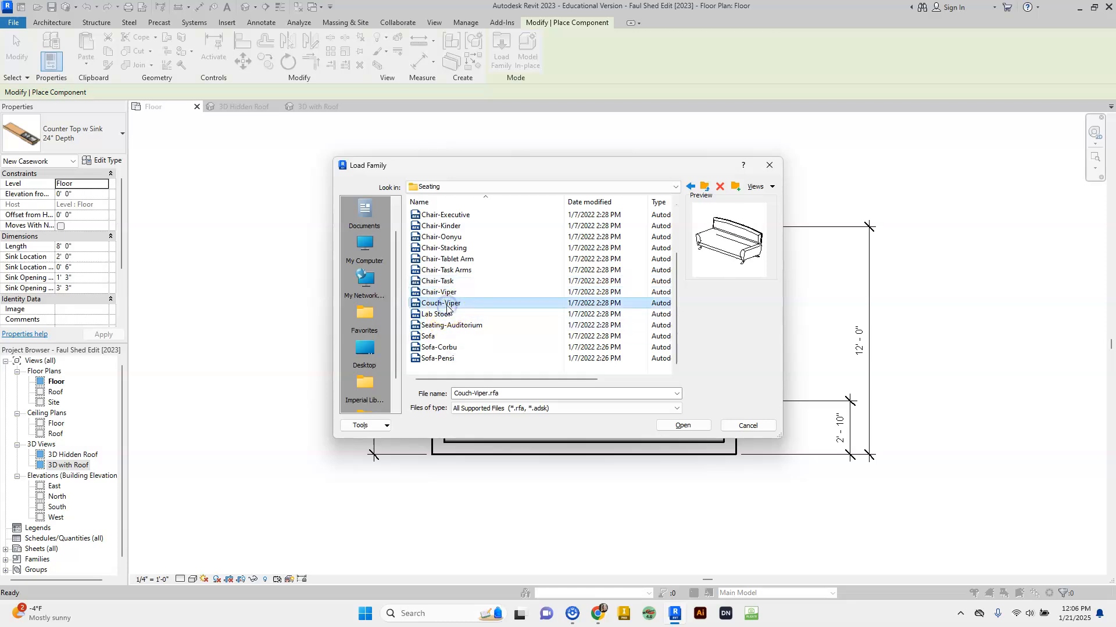
click(443, 305)
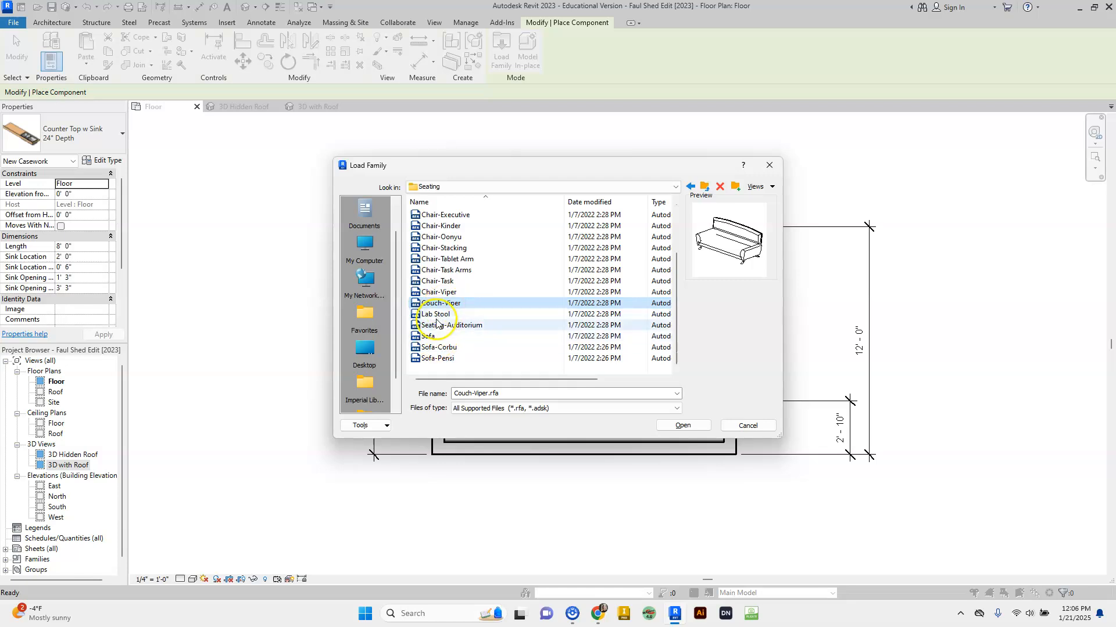
click(439, 327)
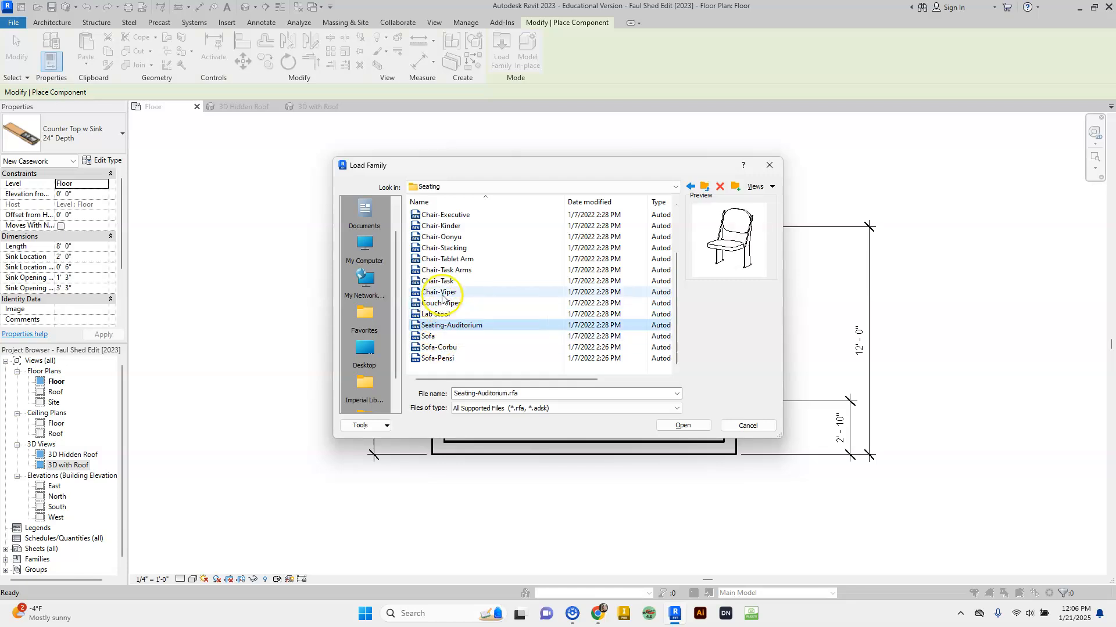
click(443, 303)
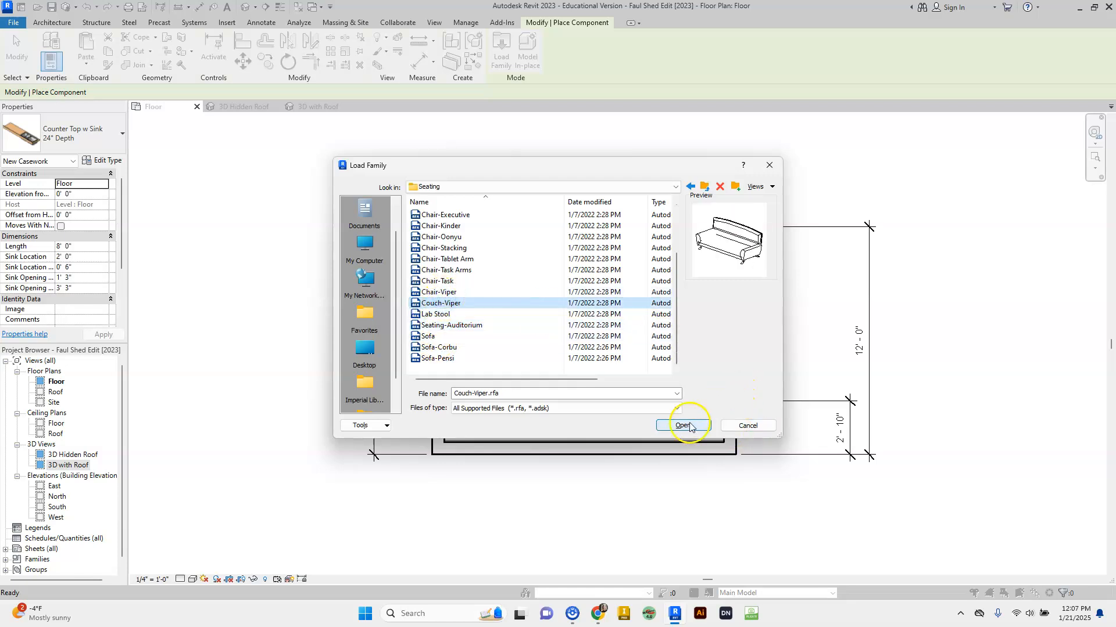
click(693, 430)
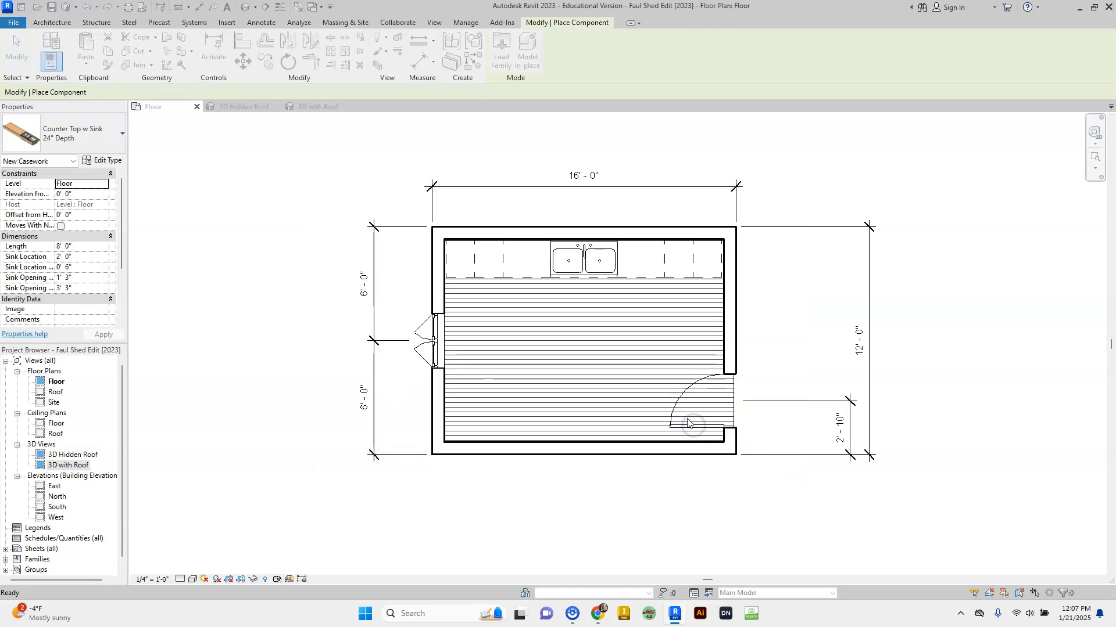
- Rotate the Couch-Viper and place it against the bottom wall
key(space)
key(space)
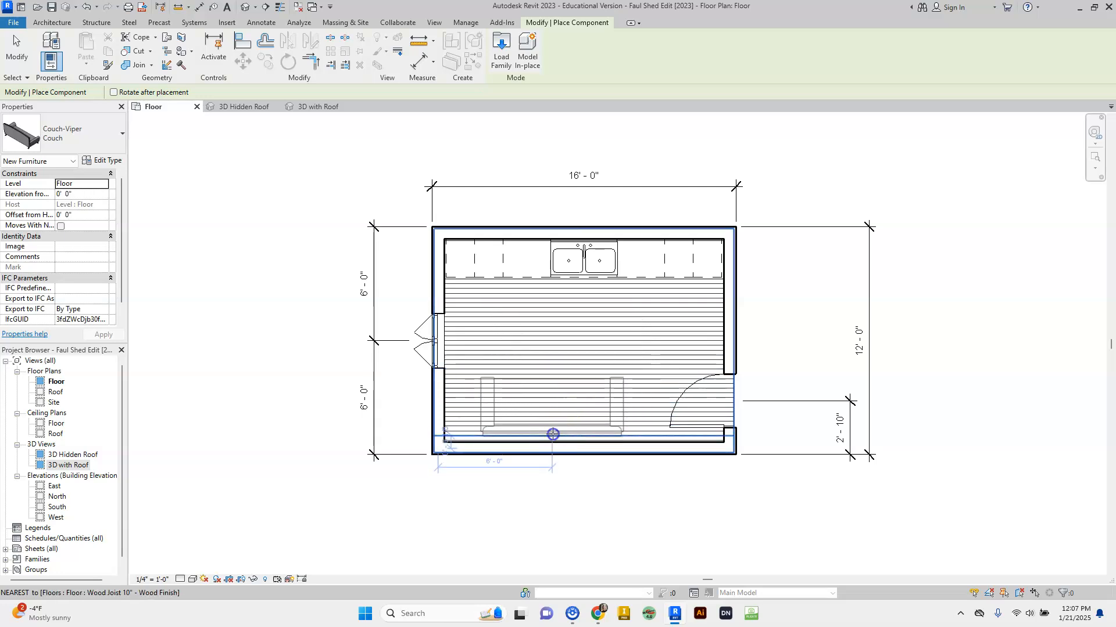
click(553, 433)
key(Escape)
key(Escape)
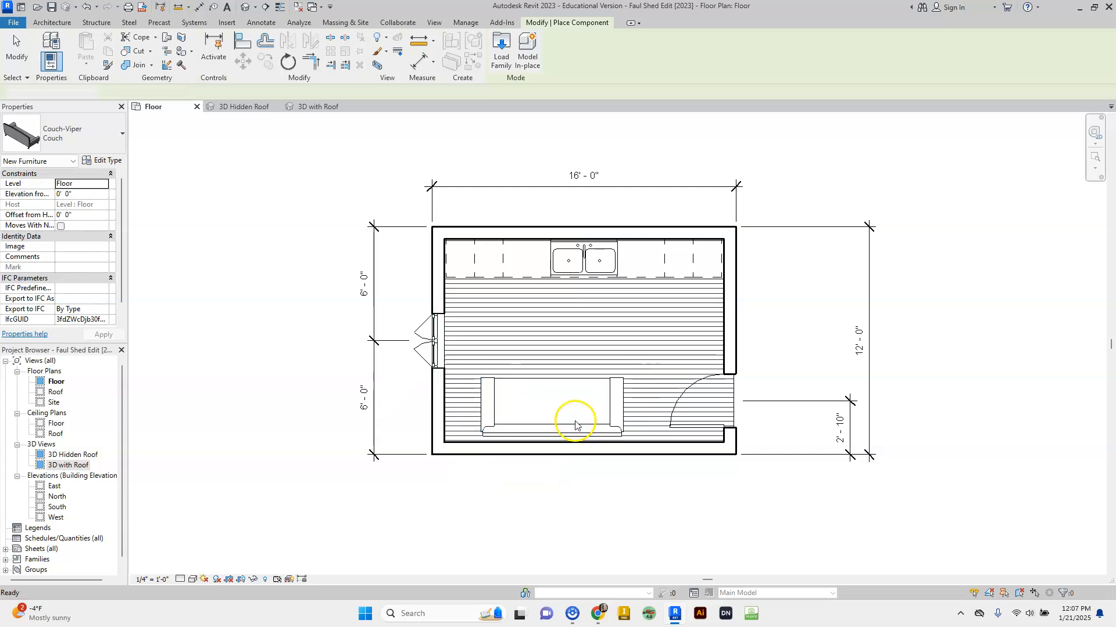
- Load Chair-Viper from Seating and place it rotated against the west wall
click(132, 51)
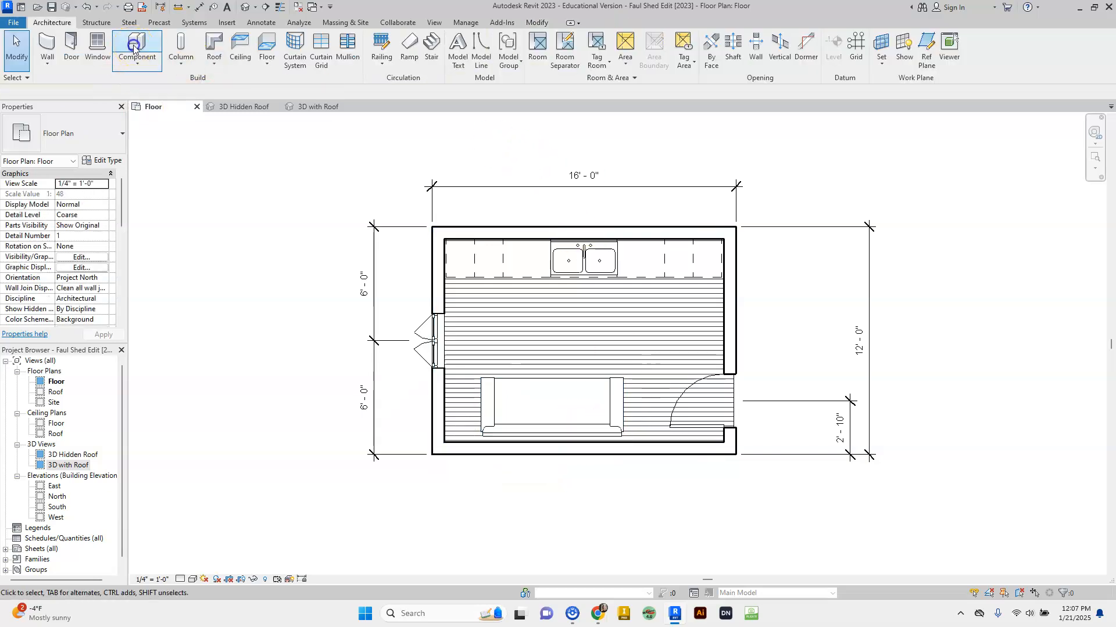
click(503, 46)
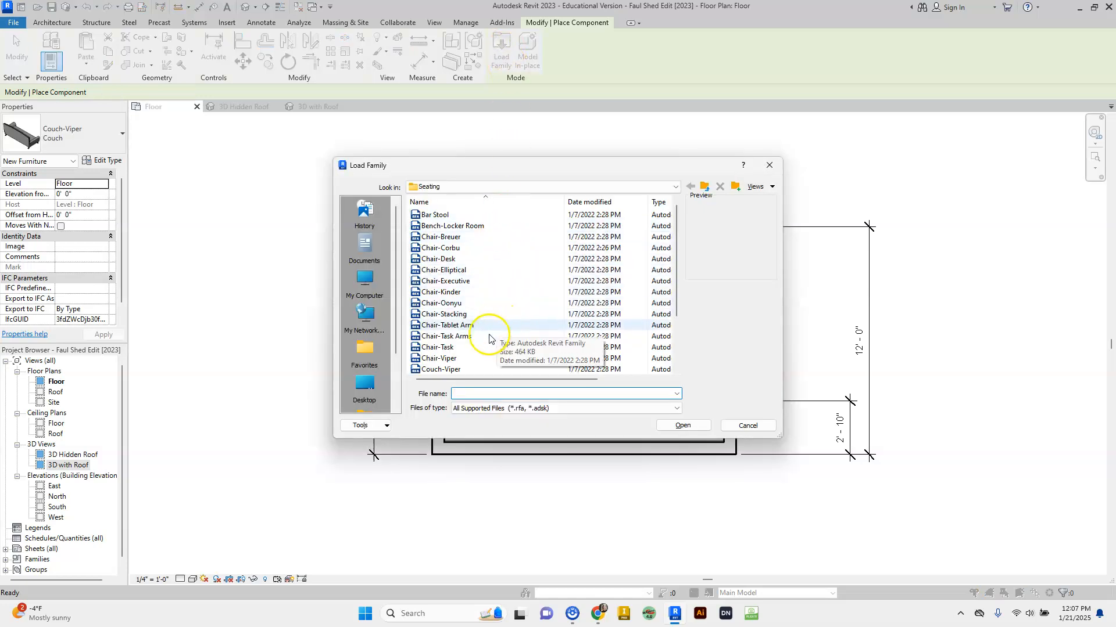
click(431, 359)
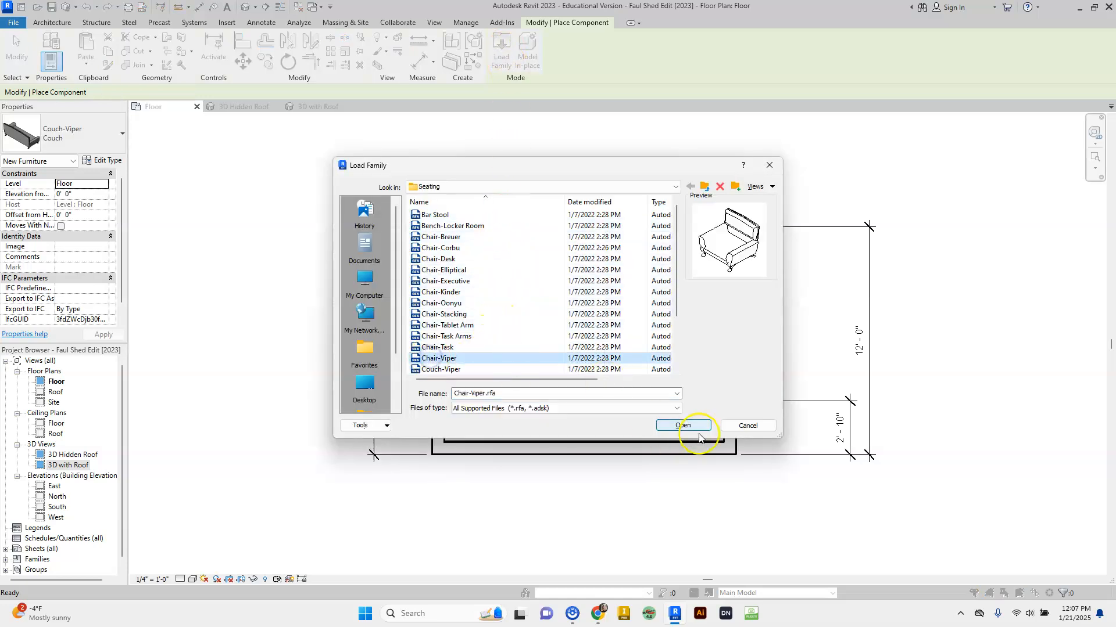
click(684, 425)
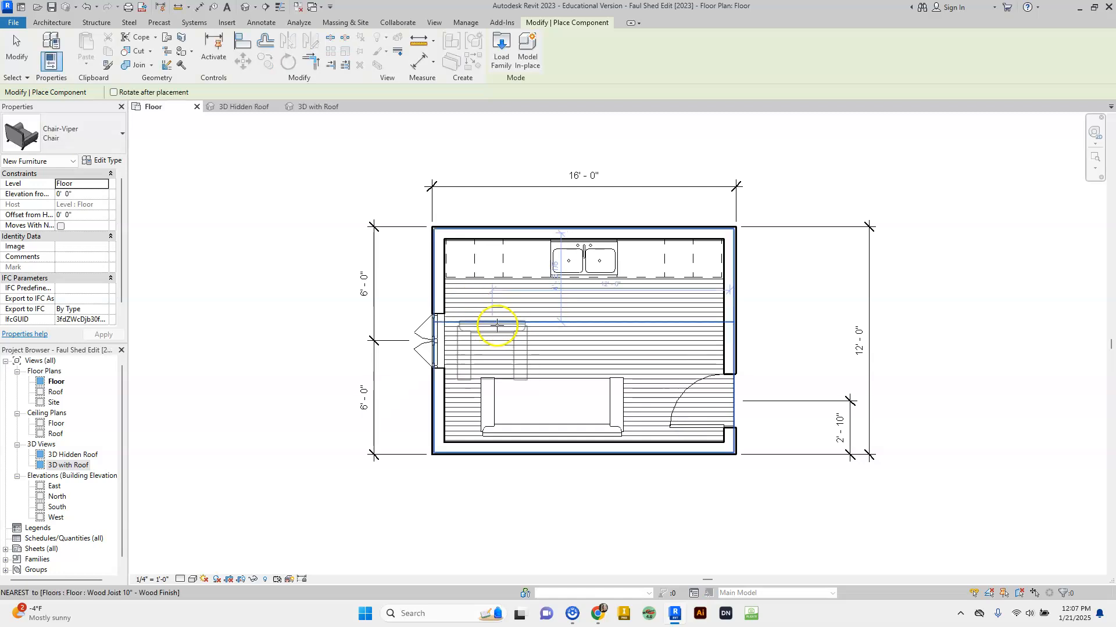
key(space)
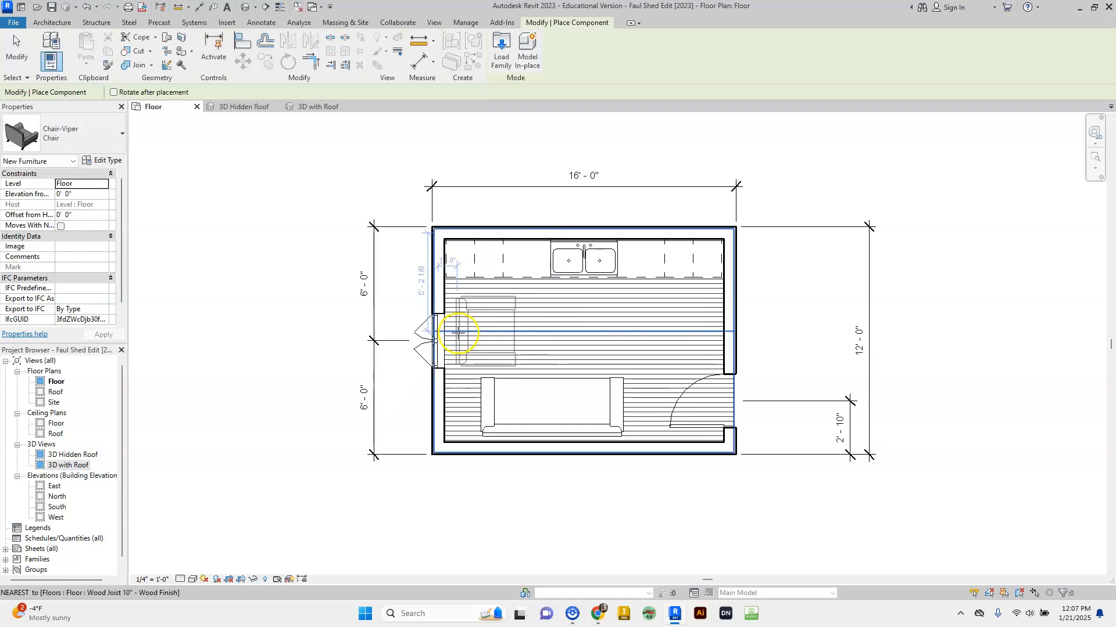
click(457, 335)
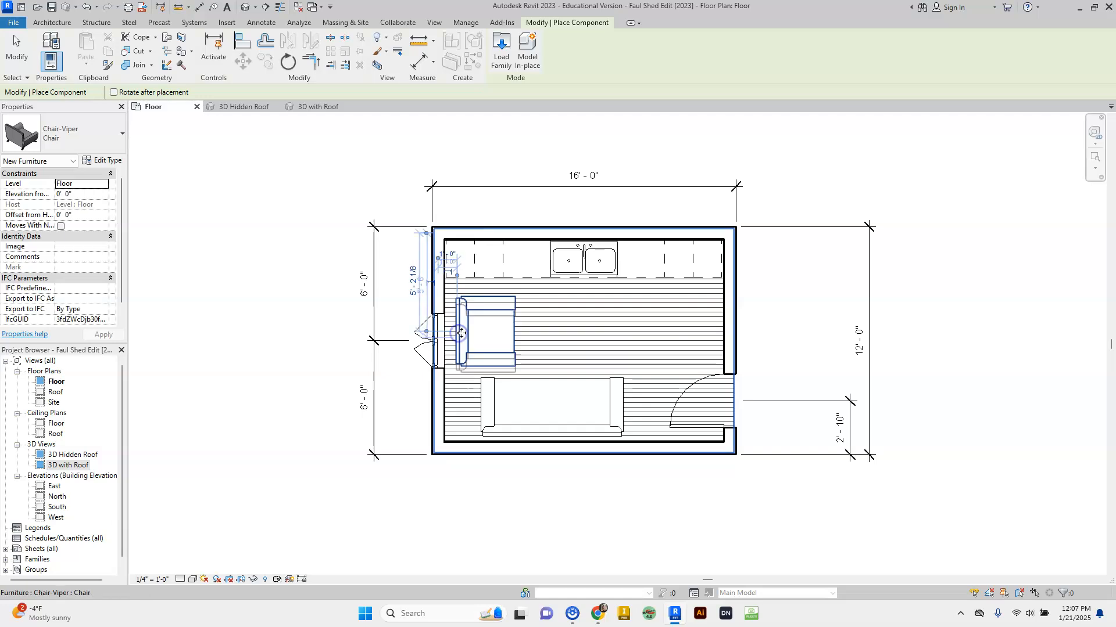
key(Escape)
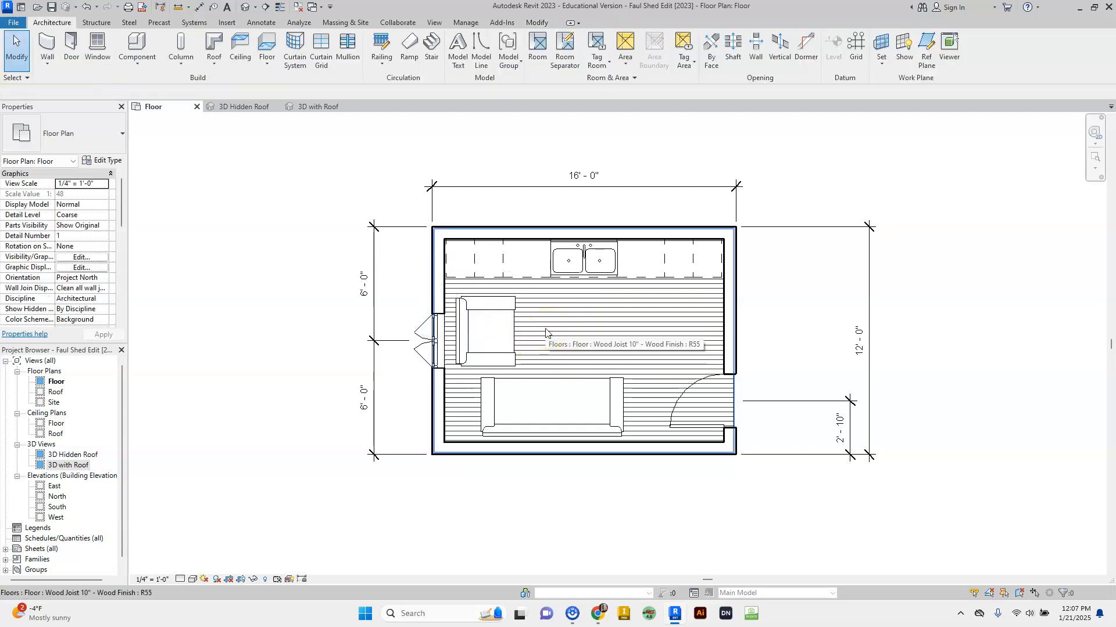
- Expand Sheets (all) in the Project Browser and open A101 - Shed Edit
click(540, 322)
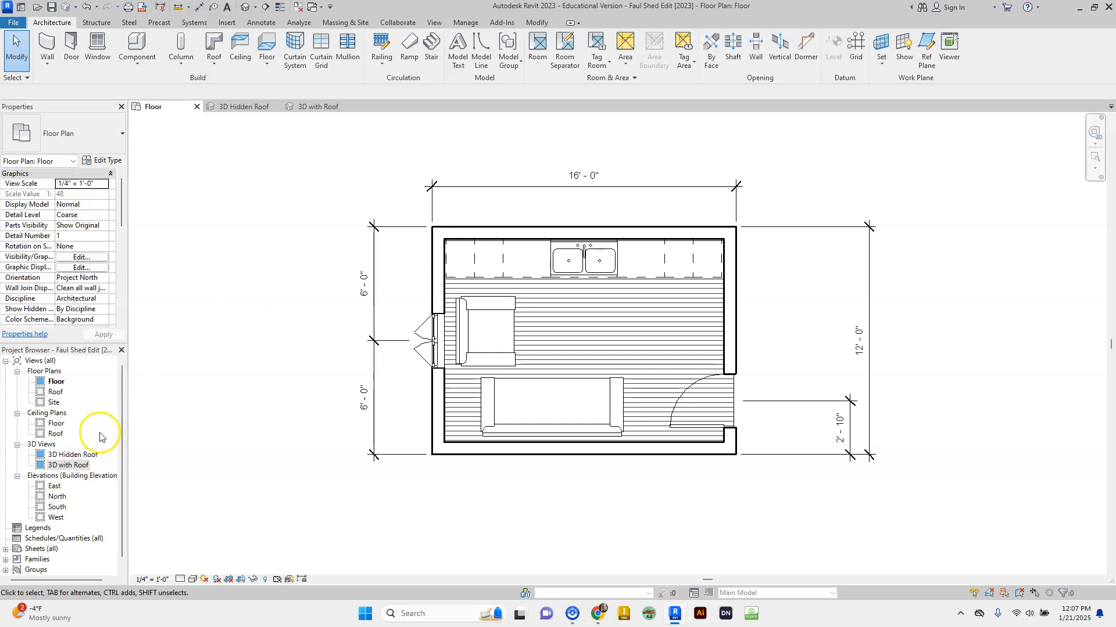
scroll(101, 436, down, 1)
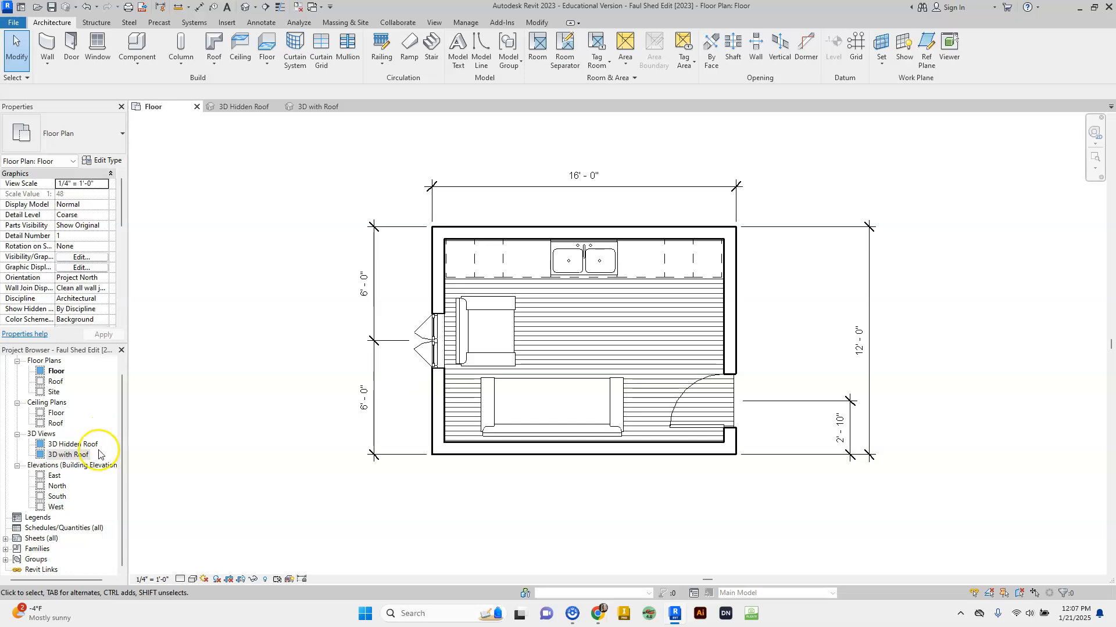
click(46, 540)
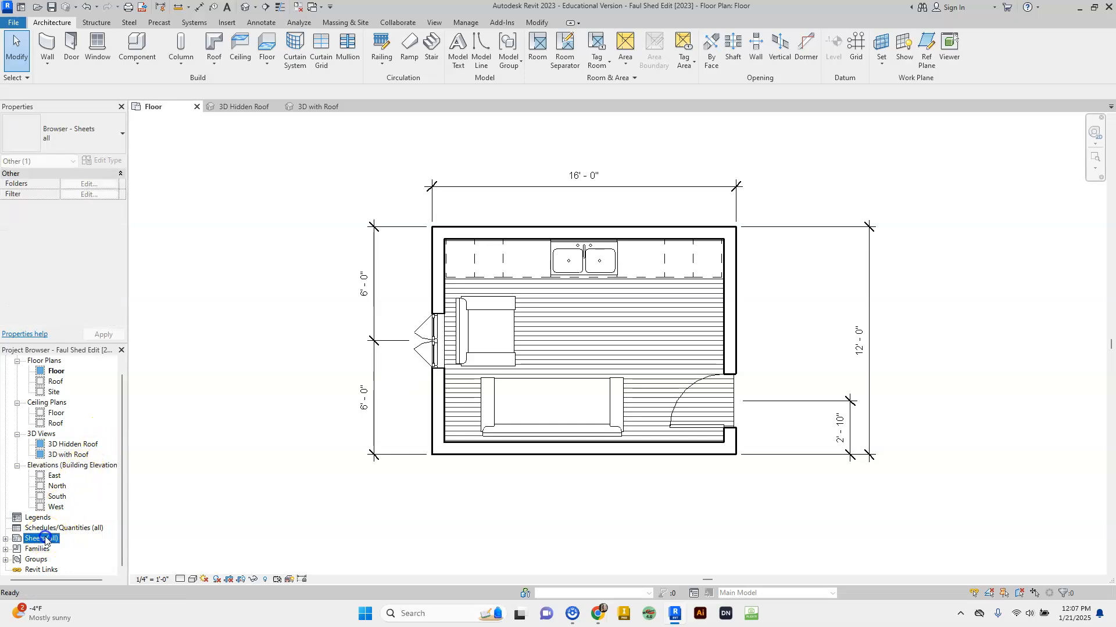
click(6, 538)
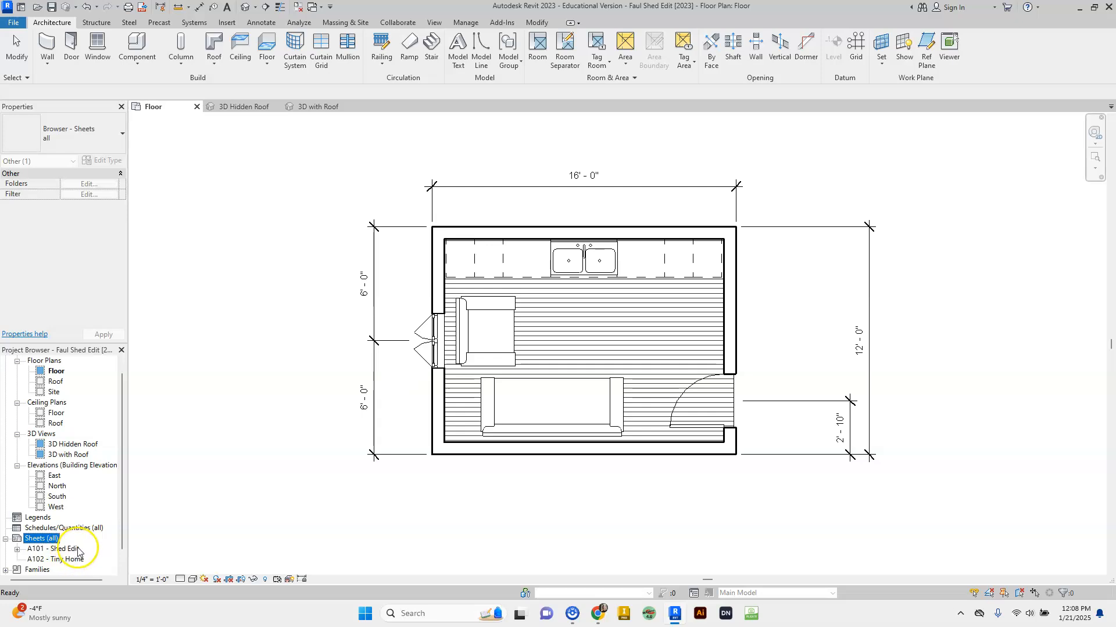
click(79, 552)
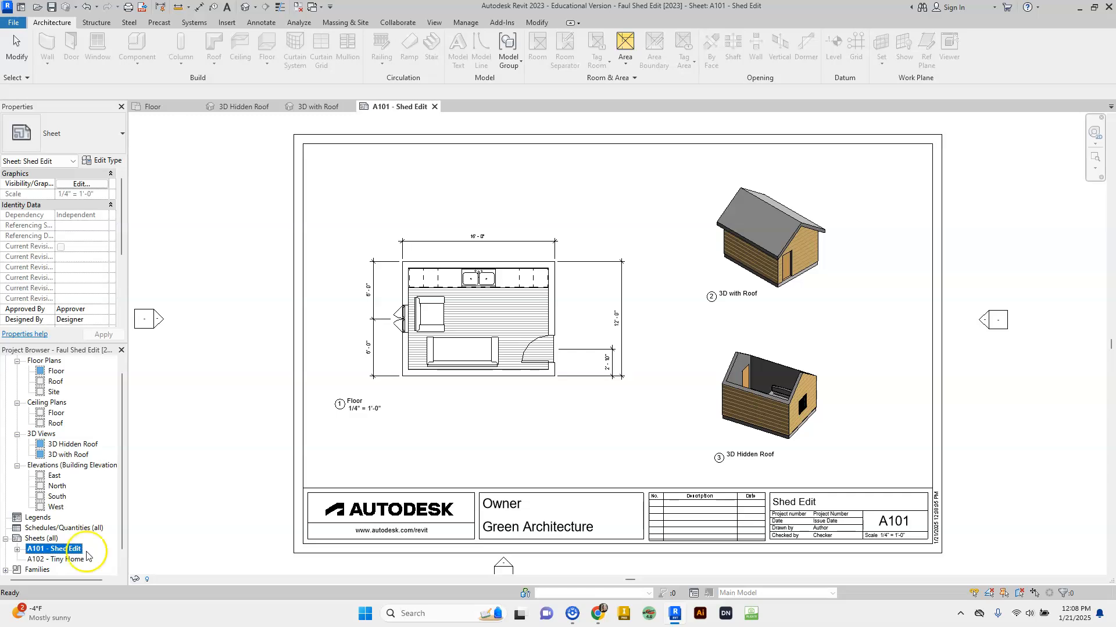
- Leave sheet A101 and return to the roofless 3D Hidden Roof view
click(238, 109)
click(235, 107)
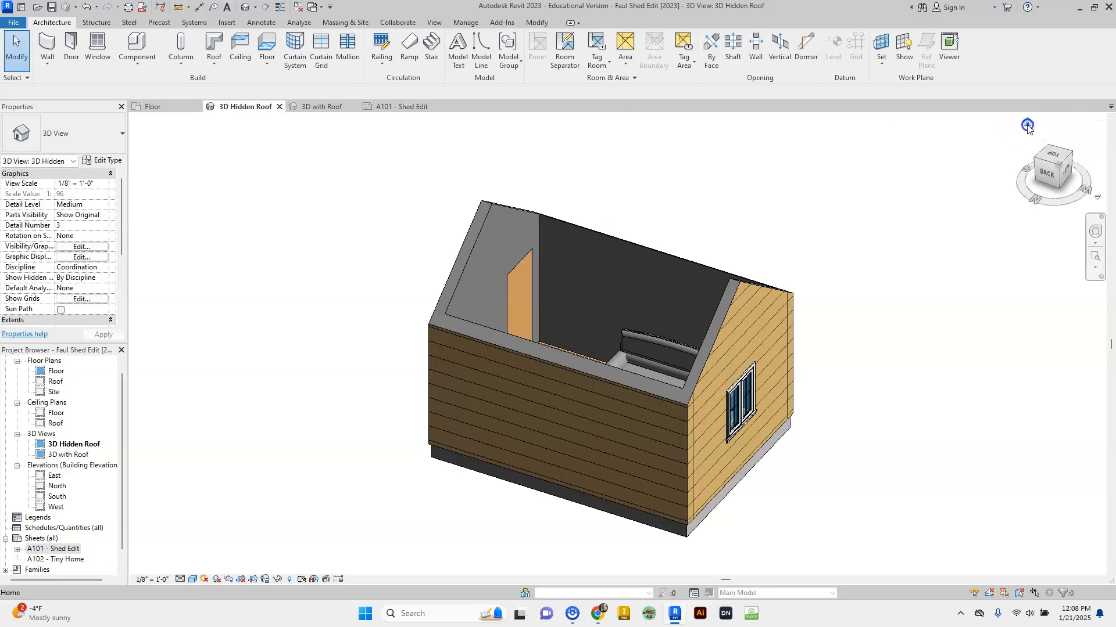
- Reset the 3D Hidden Roof view to its home orientation and return to sheet A101 - Shed Edit
click(1027, 125)
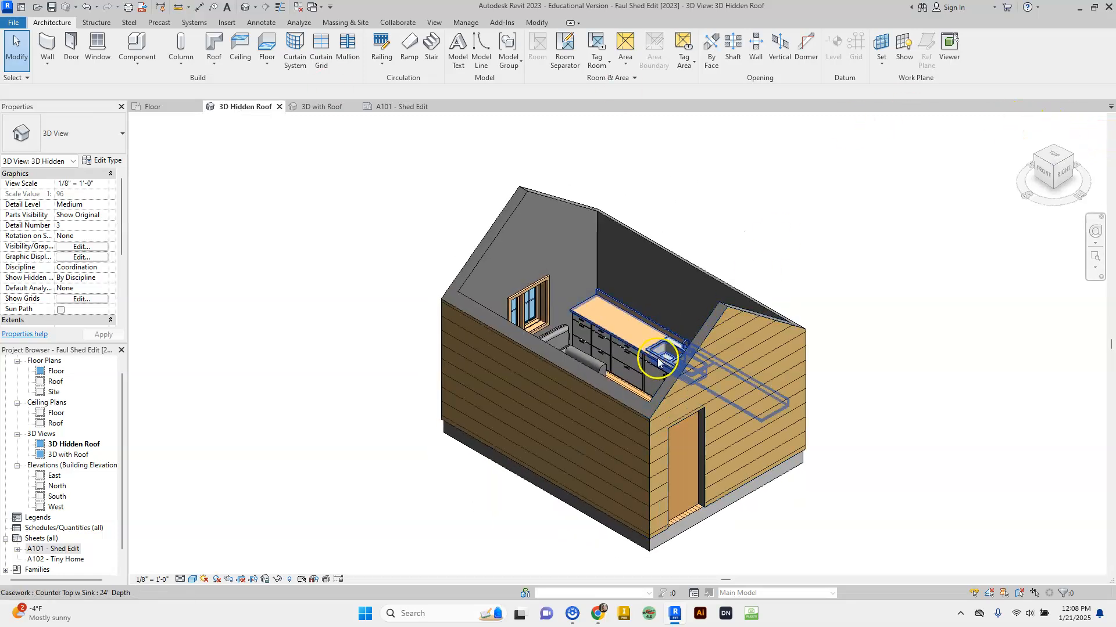
click(385, 109)
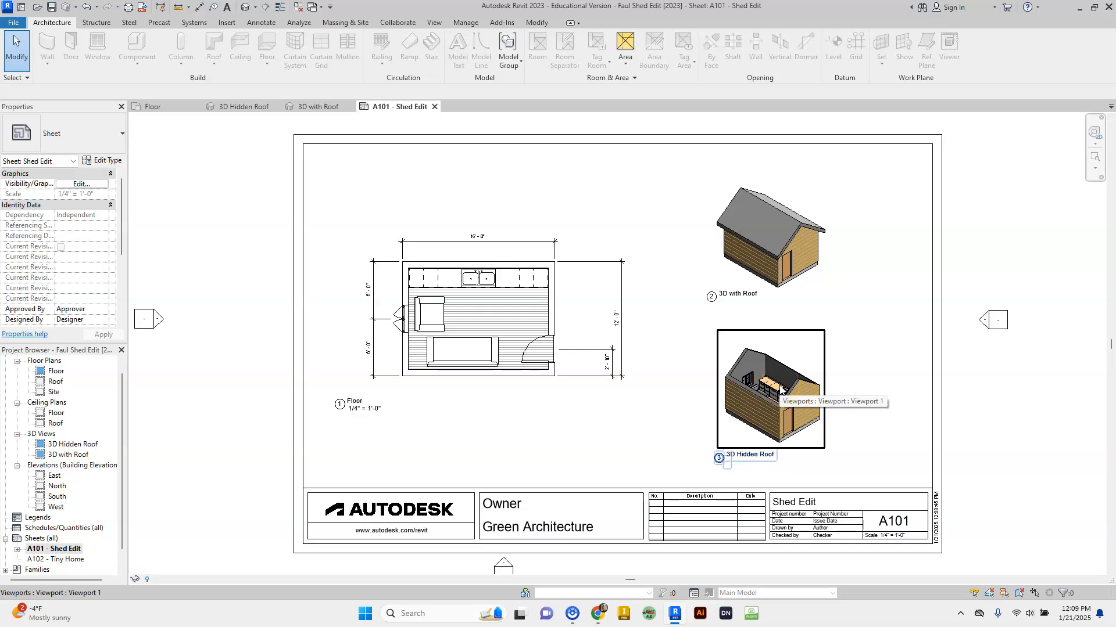
- Select the 3D Hidden Roof viewport, then the floor plan viewport, on sheet A101
click(797, 395)
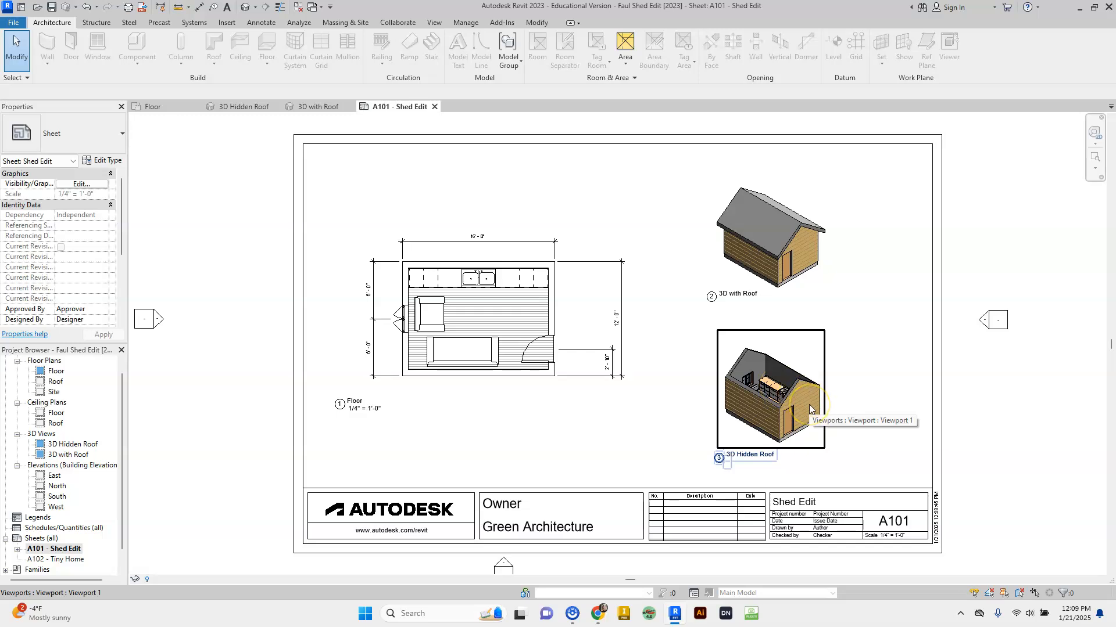
click(741, 346)
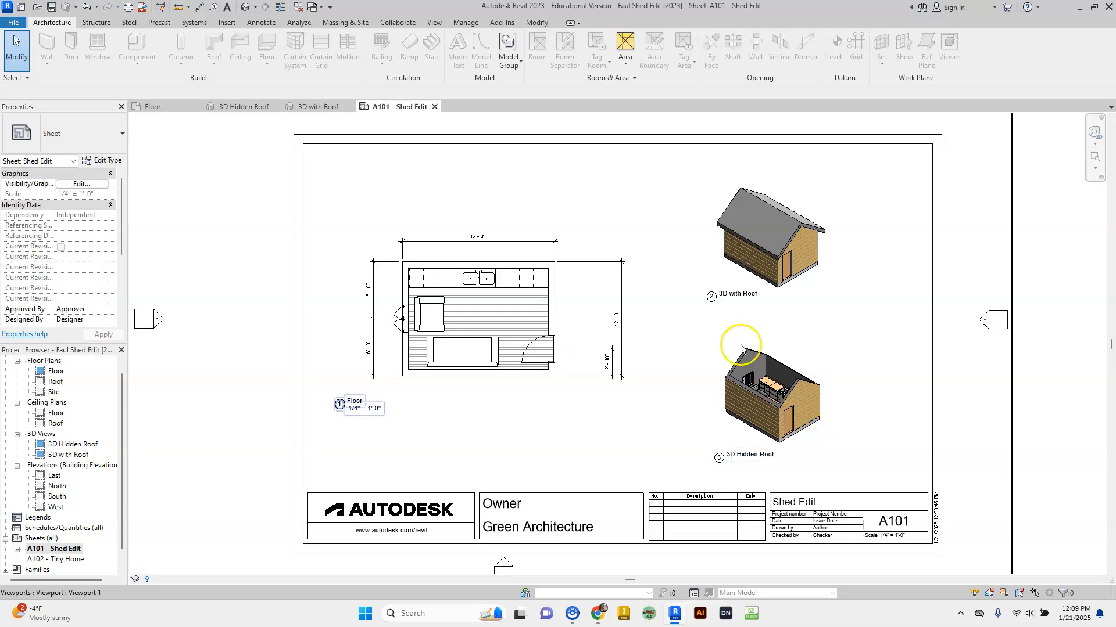
click(64, 572)
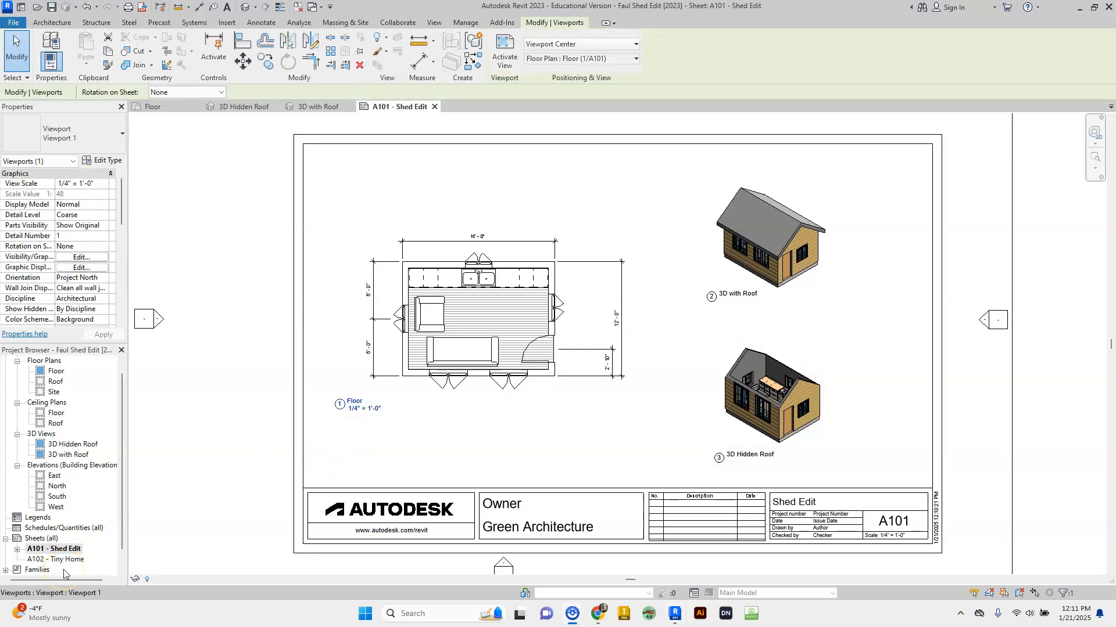
click(425, 370)
- Activate the Floor plan viewport to check the windows, deactivate it, and select the title block
double_click(505, 505)
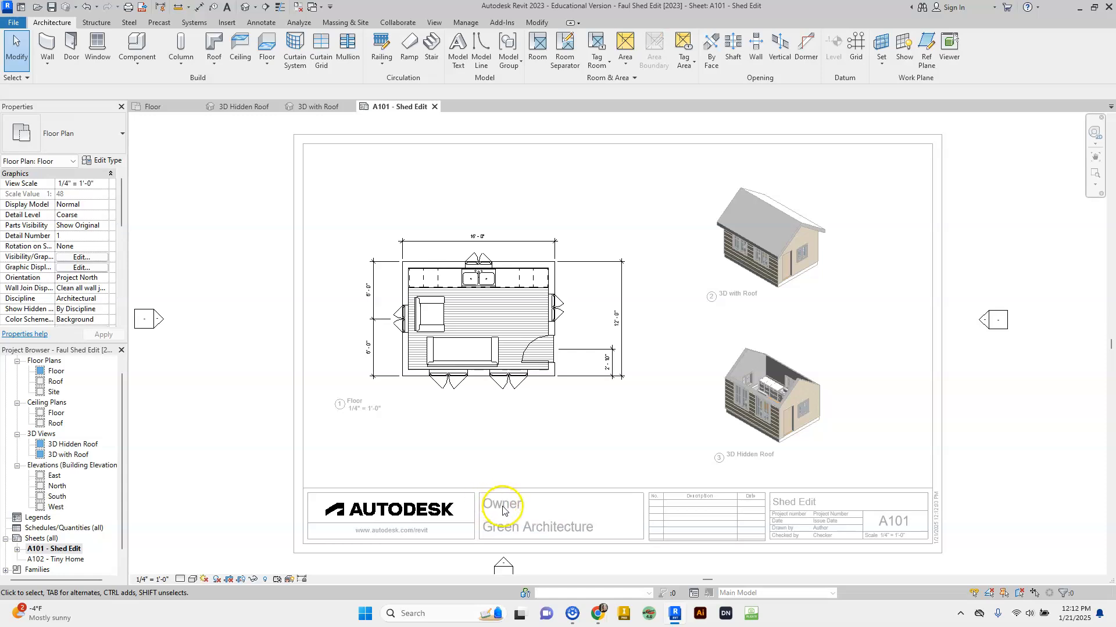
click(999, 492)
click(1052, 479)
click(1056, 352)
click(1056, 351)
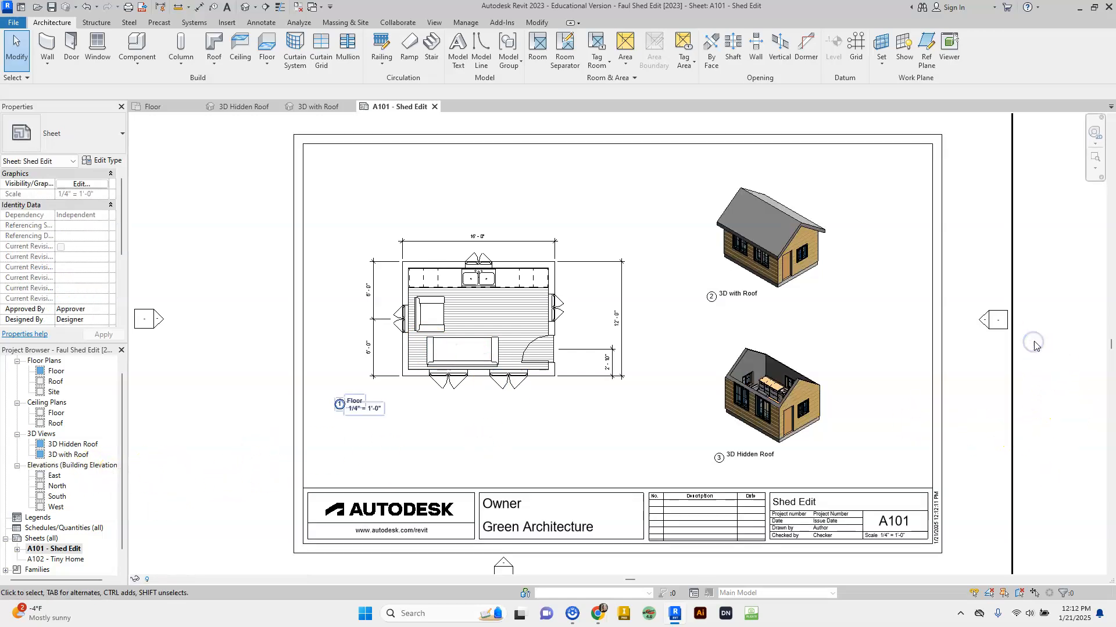
click(509, 508)
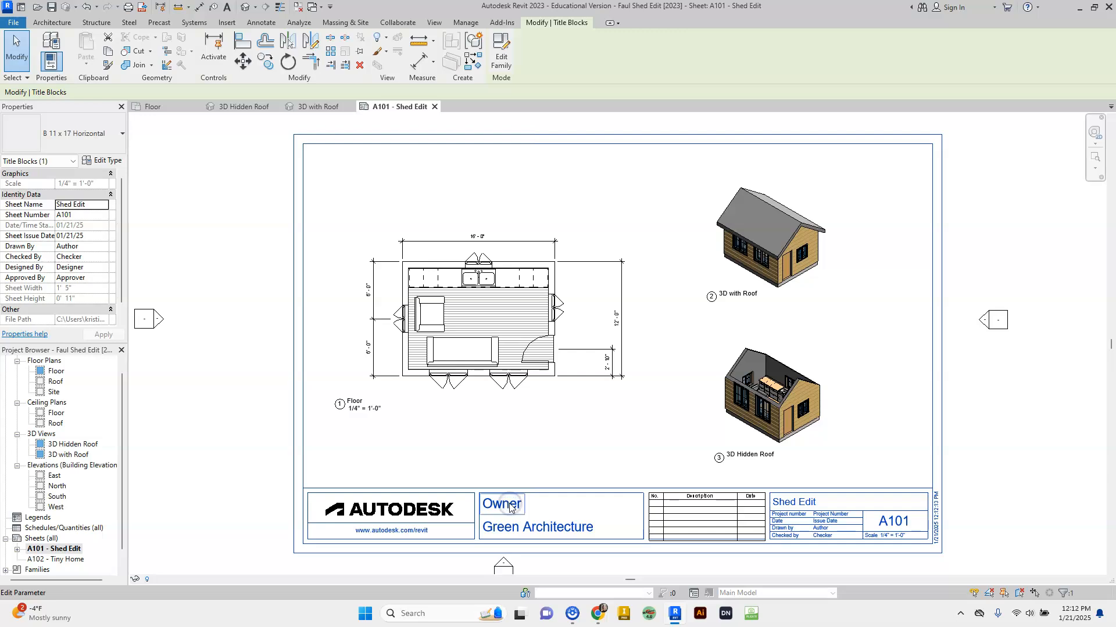
- Replace the title block's Owner placeholder with the owner's name and zoom to check it
click(511, 507)
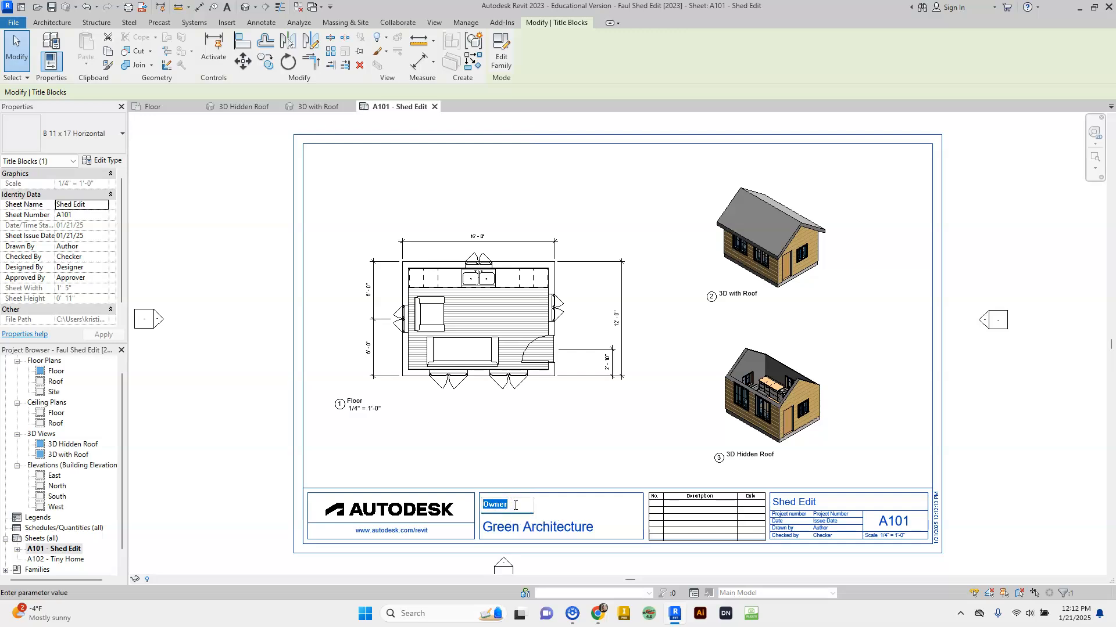
key(Return)
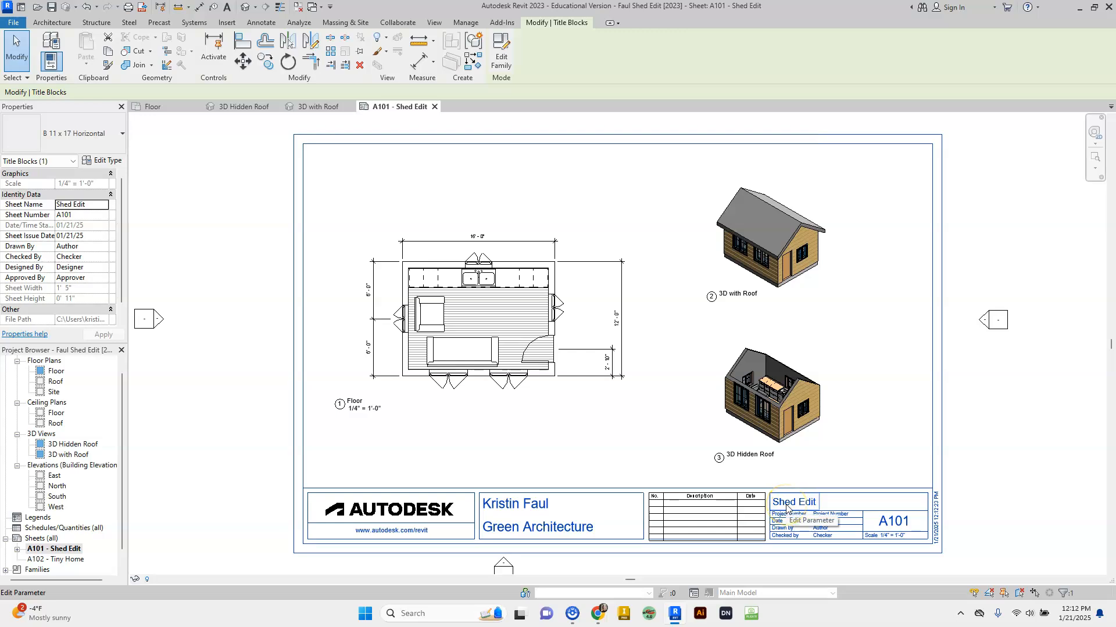
scroll(787, 509, up, 5)
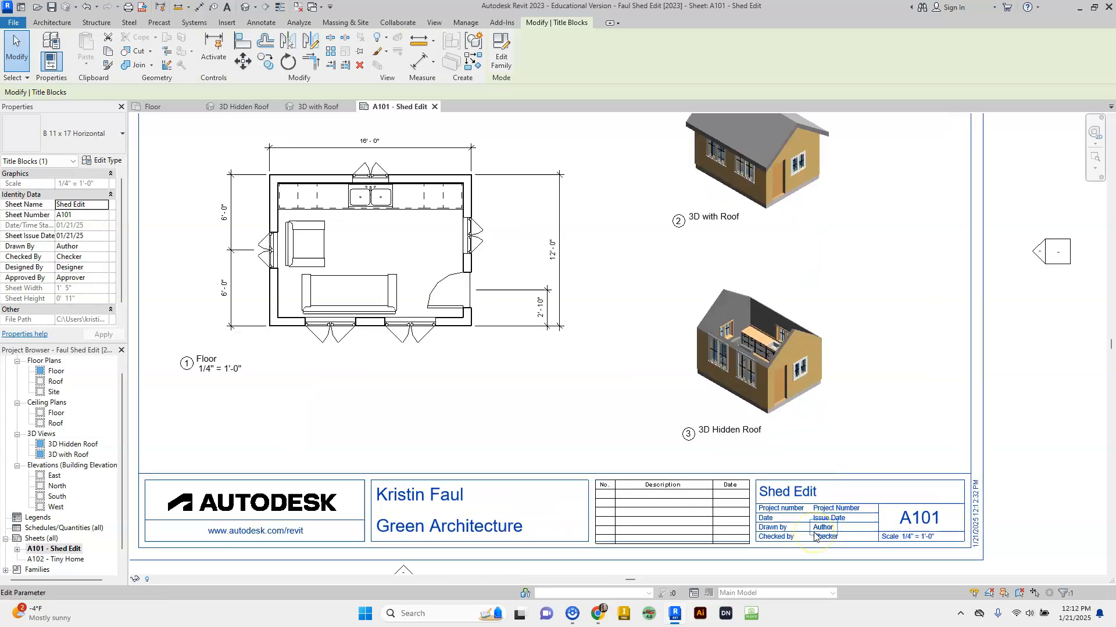
scroll(815, 538, up, 1)
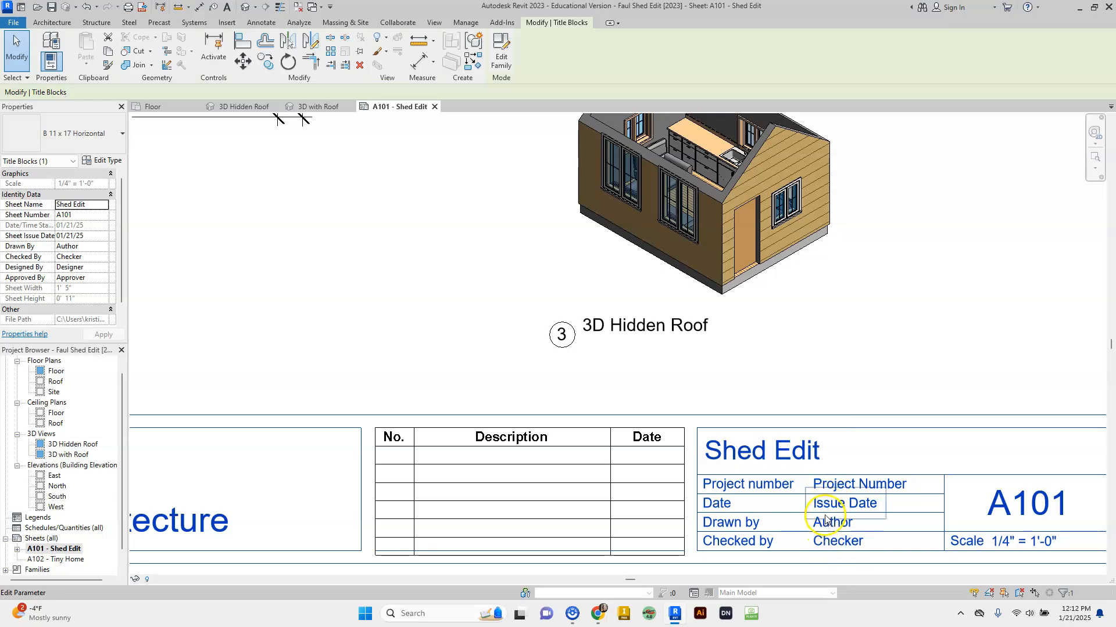
scroll(674, 474, down, 4)
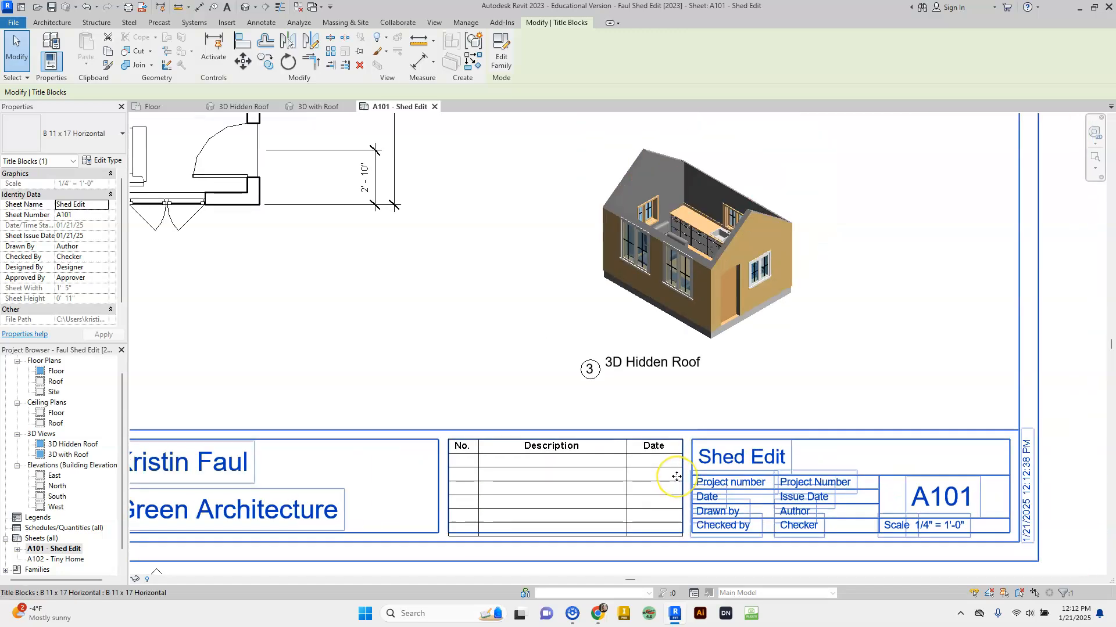
scroll(675, 476, down, 1)
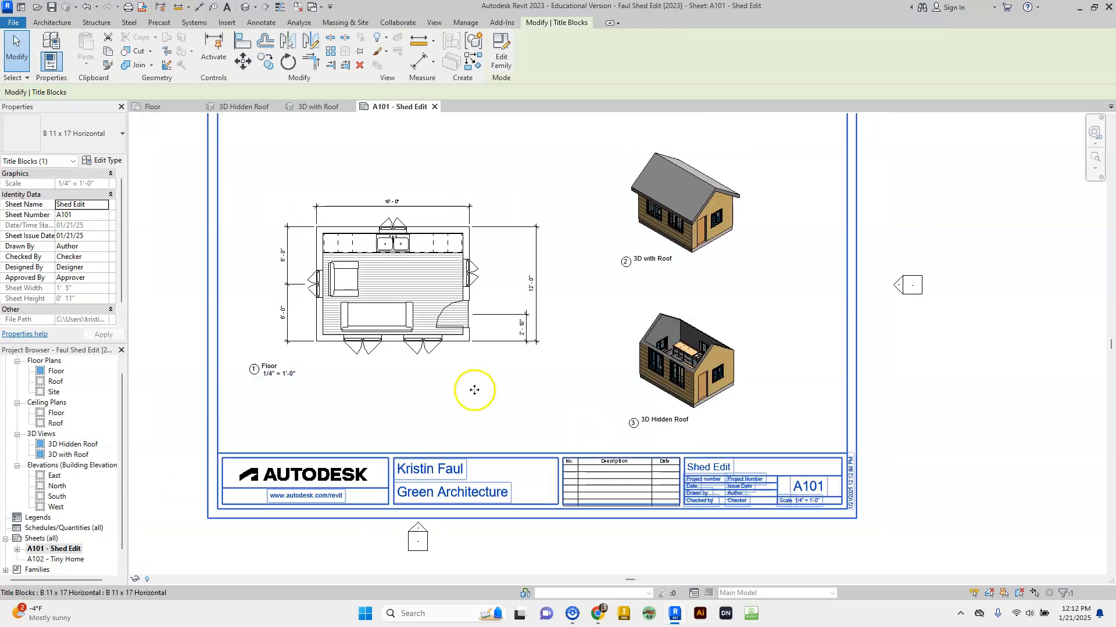